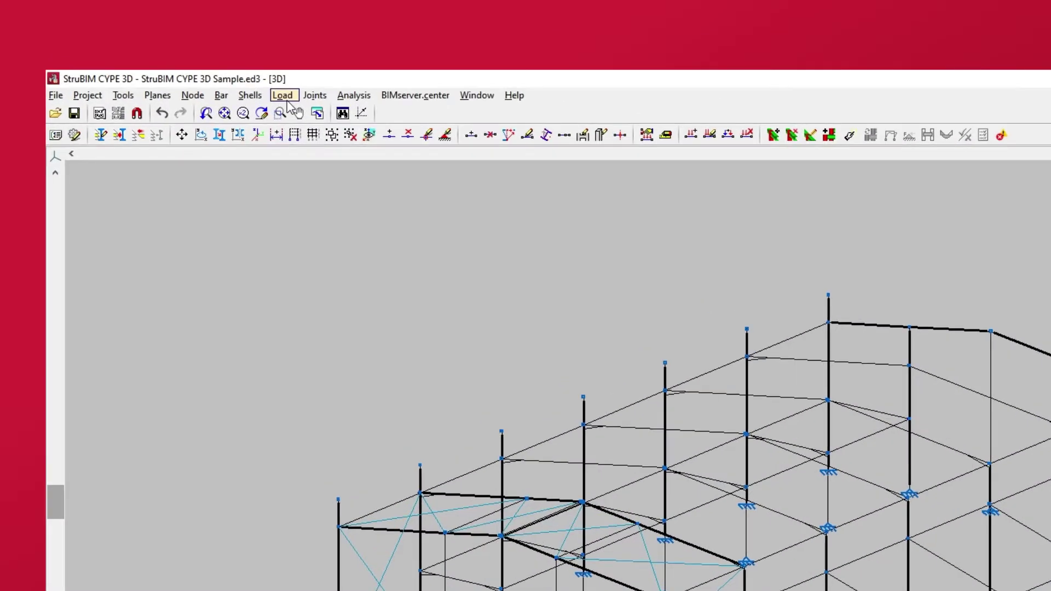
Step: Open the Load menu's list of load commands to begin surface-load entry
{"action": "left_click", "coordinate": [284, 95]}
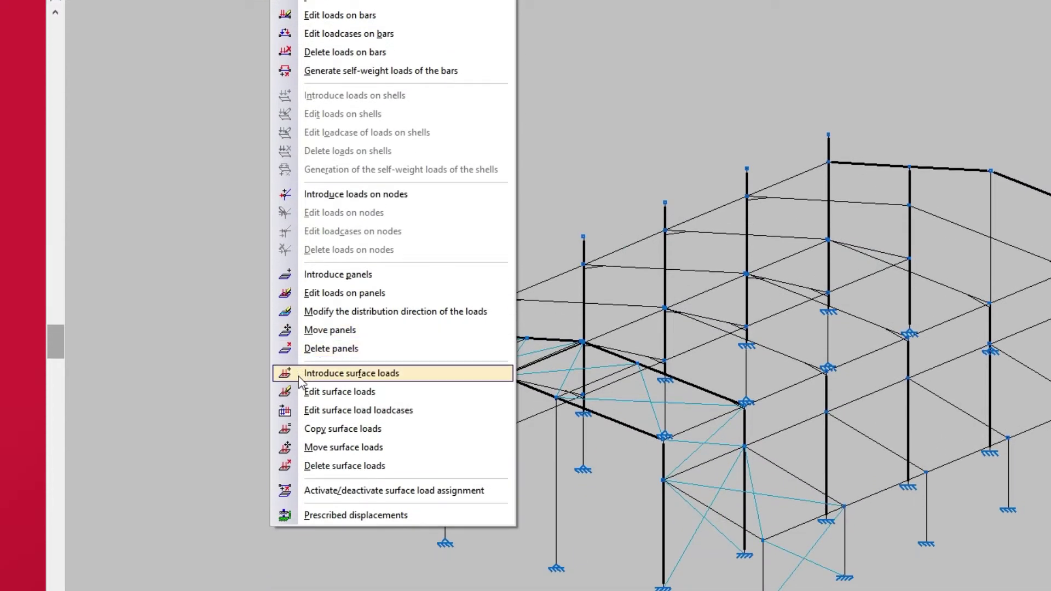
Step: Start a new surface load, keep Self weight as the visible loadcase, and tick View all
{"action": "left_click", "coordinate": [298, 376]}
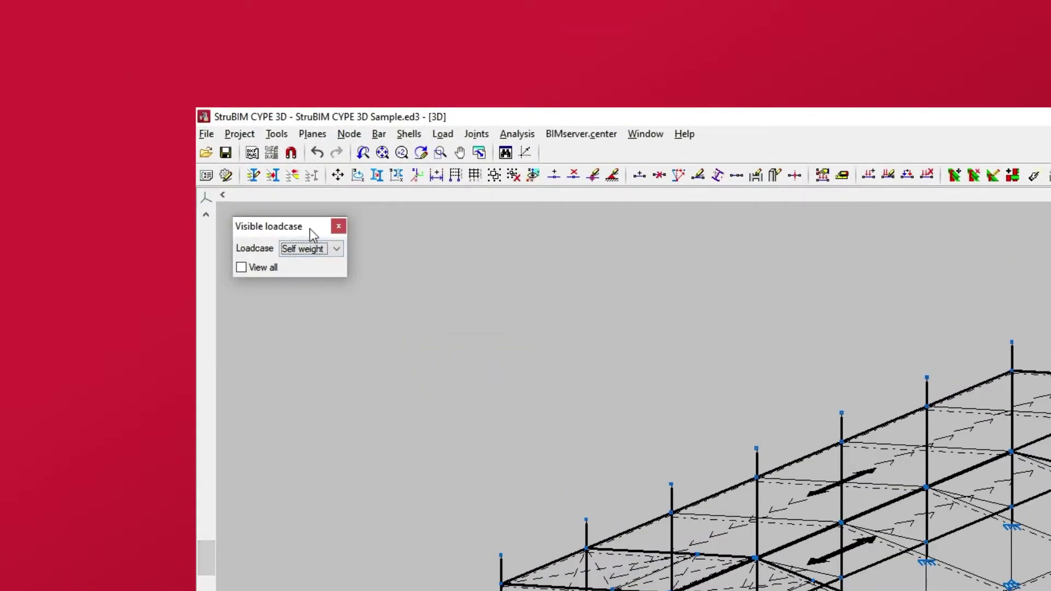
{"action": "left_click", "coordinate": [335, 250]}
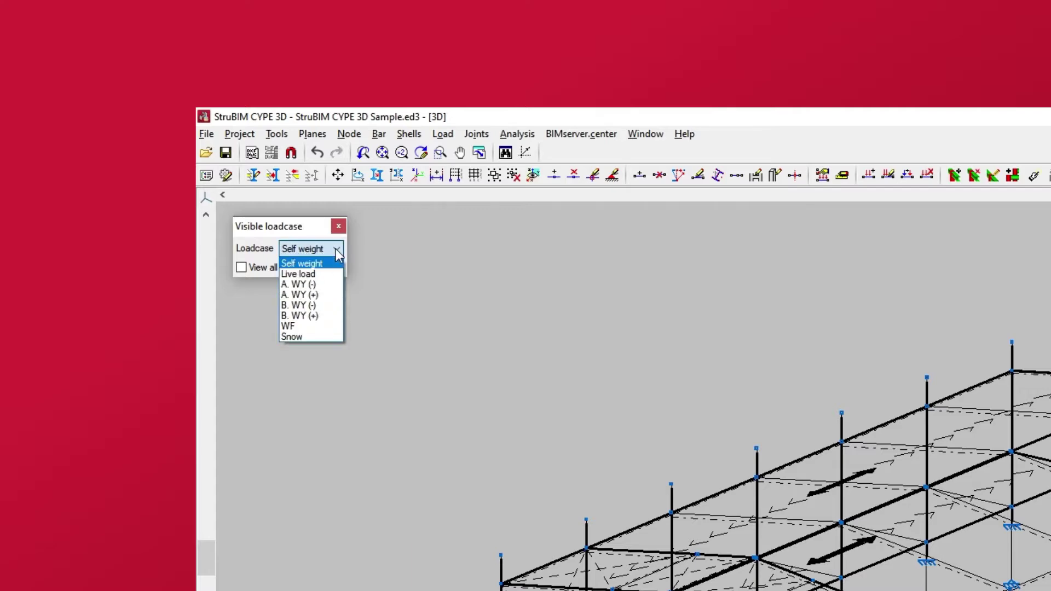
{"action": "left_click", "coordinate": [336, 249]}
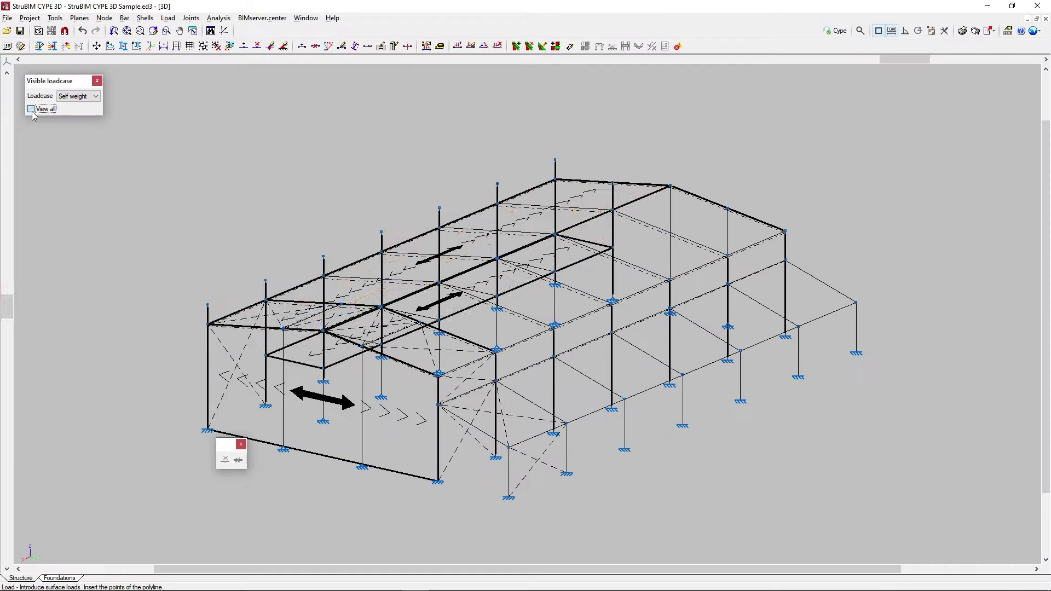
{"action": "left_click", "coordinate": [243, 271]}
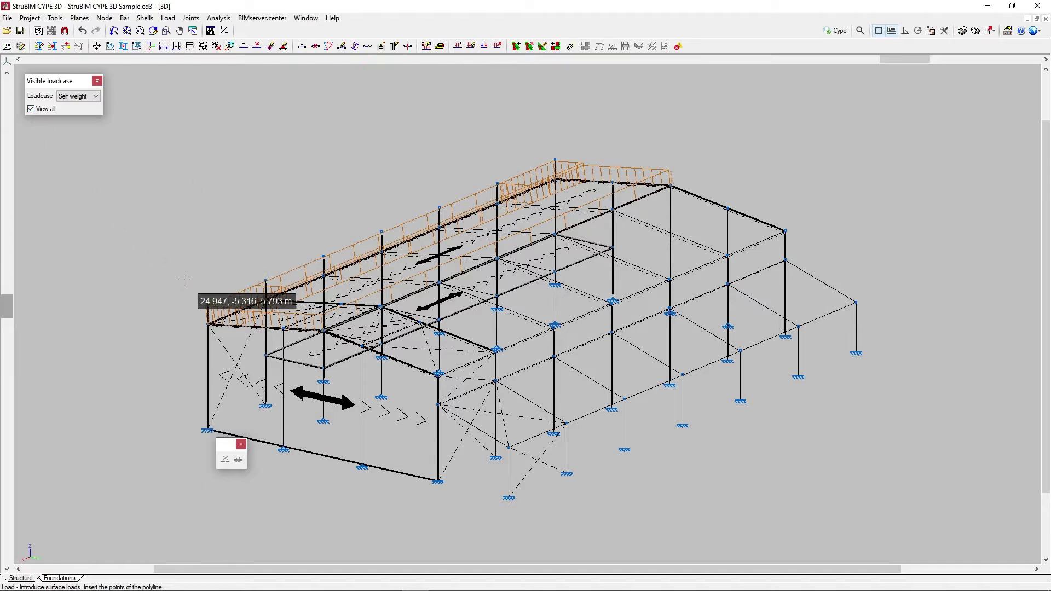
Step: Outline the roof slope's four corner nodes as a closed surface-load polyline
{"action": "middle_click_drag", "start_coordinate": [192, 282], "coordinate": [287, 284]}
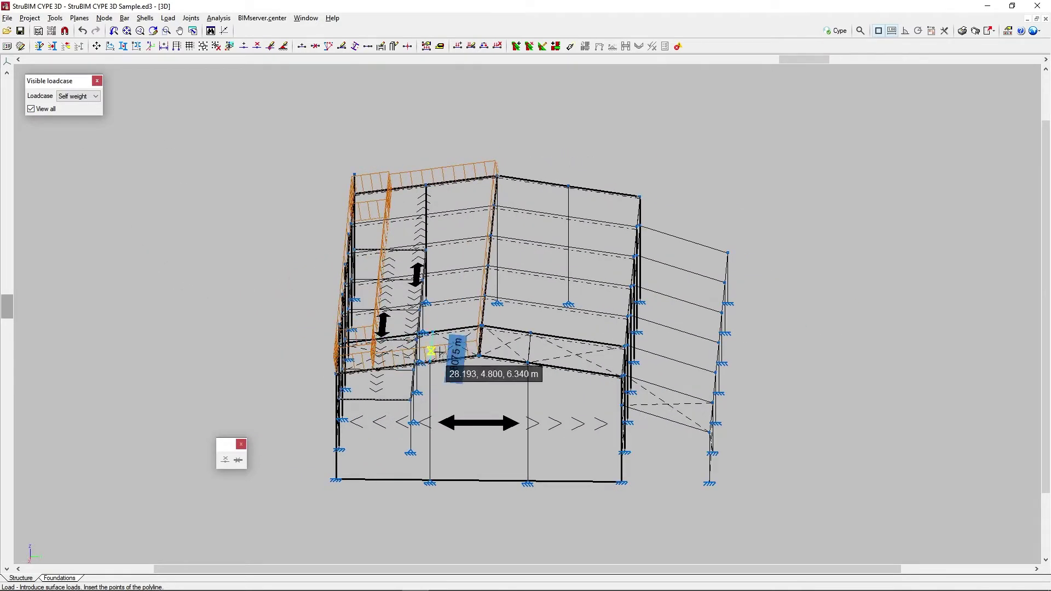
{"action": "left_click", "coordinate": [478, 356]}
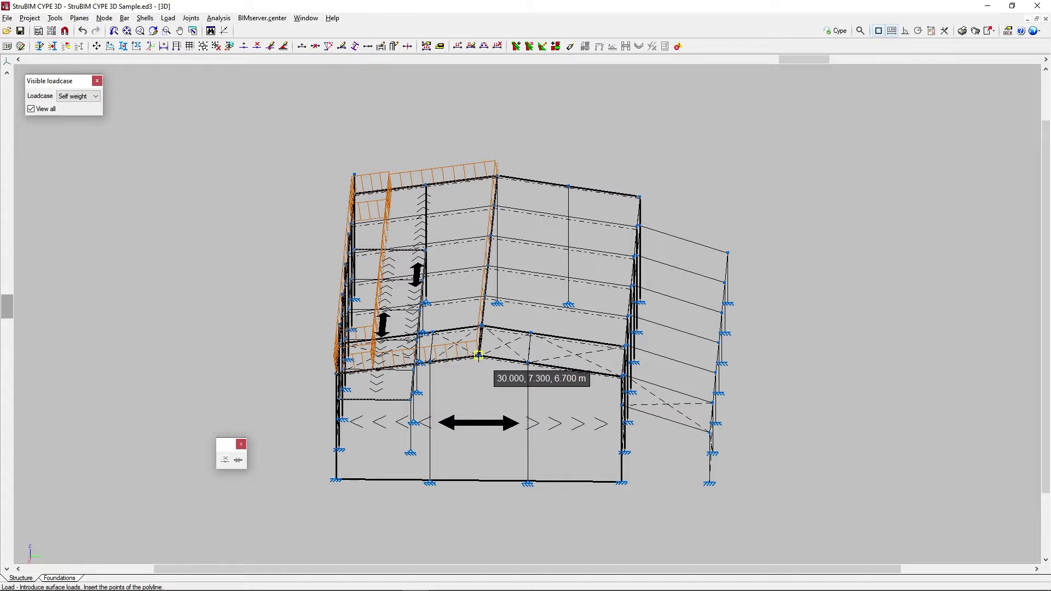
{"action": "left_click", "coordinate": [496, 175]}
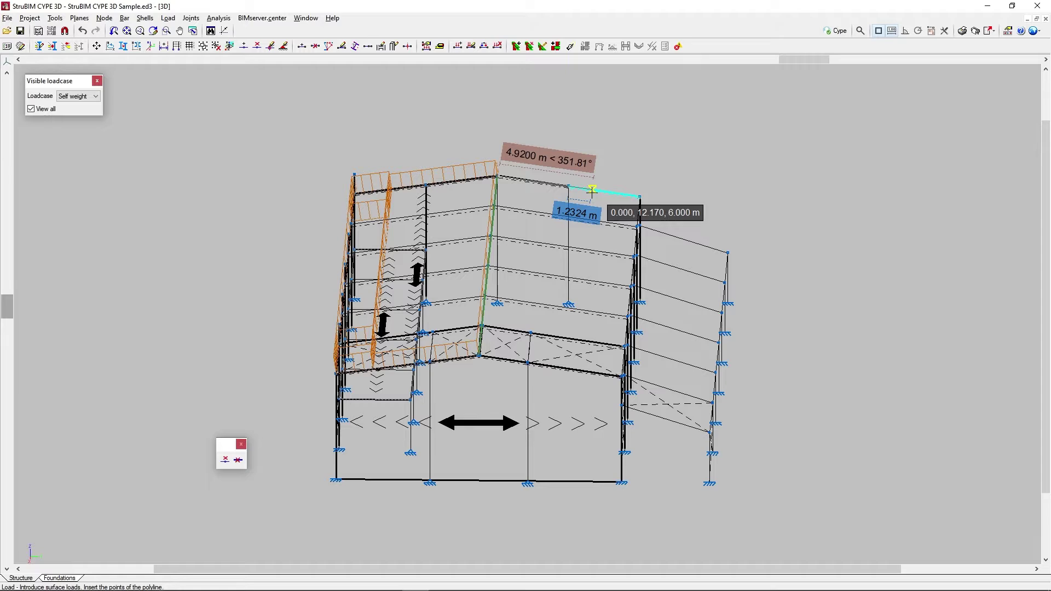
{"action": "left_click", "coordinate": [593, 190]}
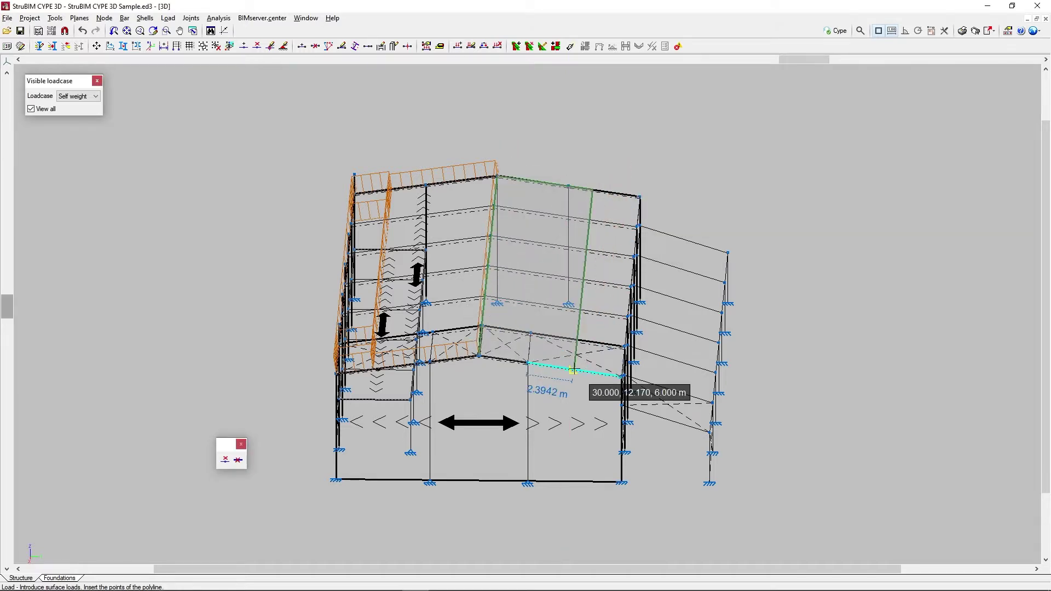
{"action": "left_click", "coordinate": [572, 371]}
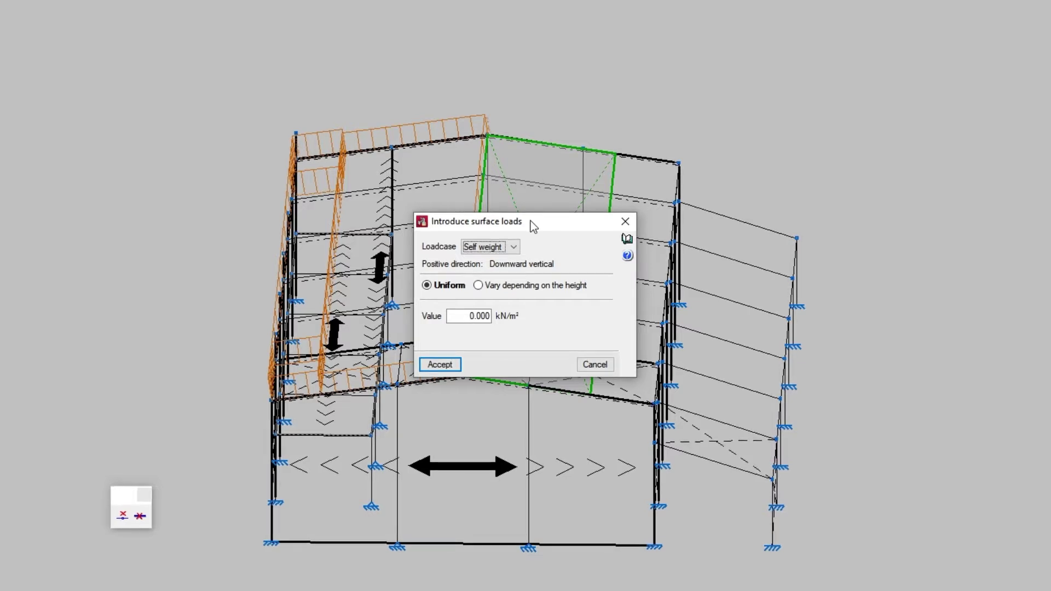
Step: Assign the new surface load to loadcase A. WY (-)
{"action": "left_click", "coordinate": [513, 247]}
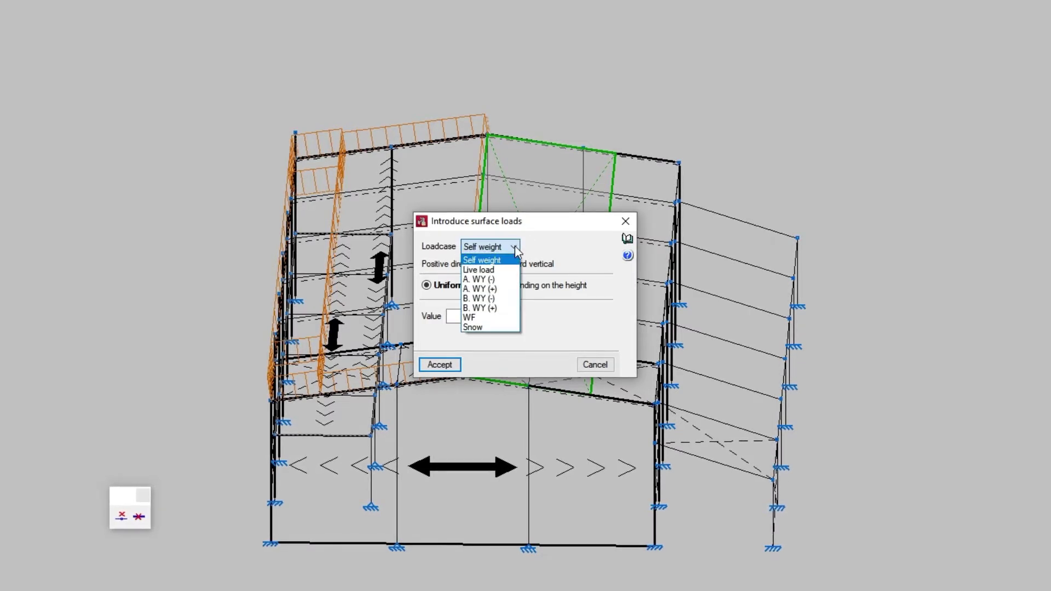
{"action": "left_click", "coordinate": [517, 251]}
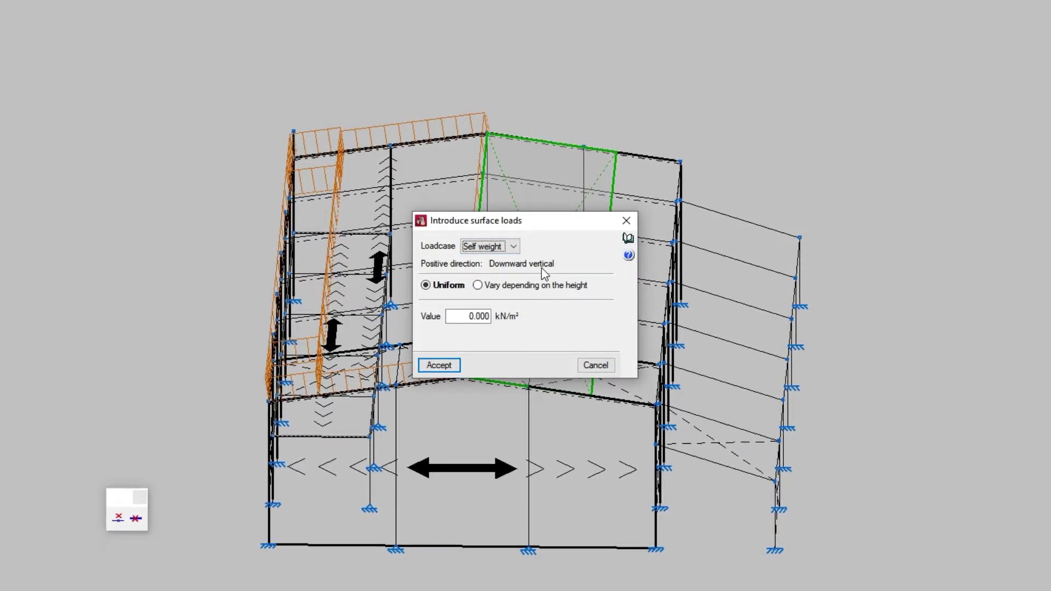
{"action": "left_click", "coordinate": [517, 251]}
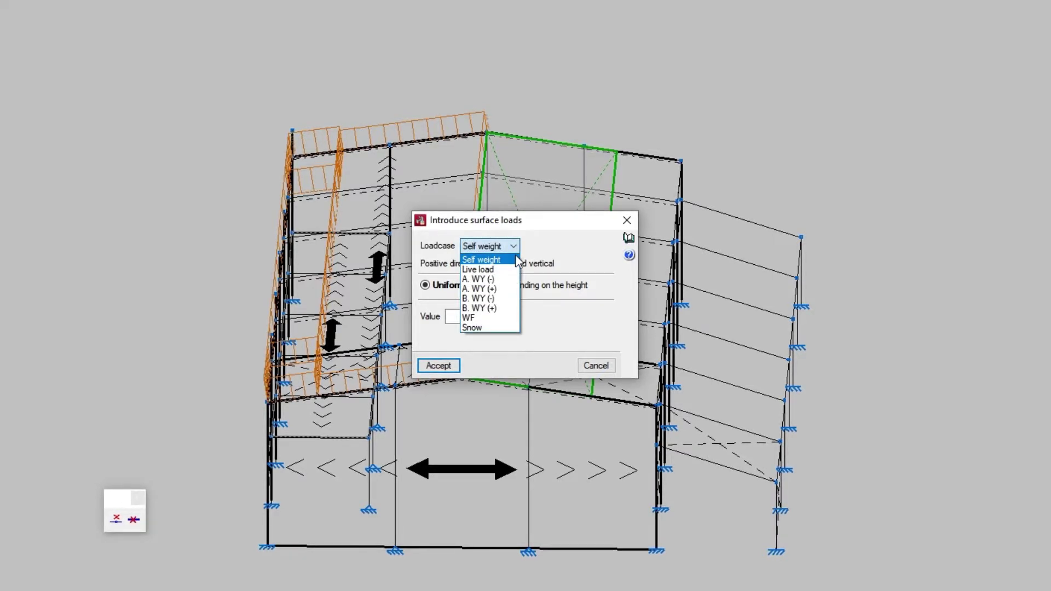
{"action": "left_click", "coordinate": [515, 279]}
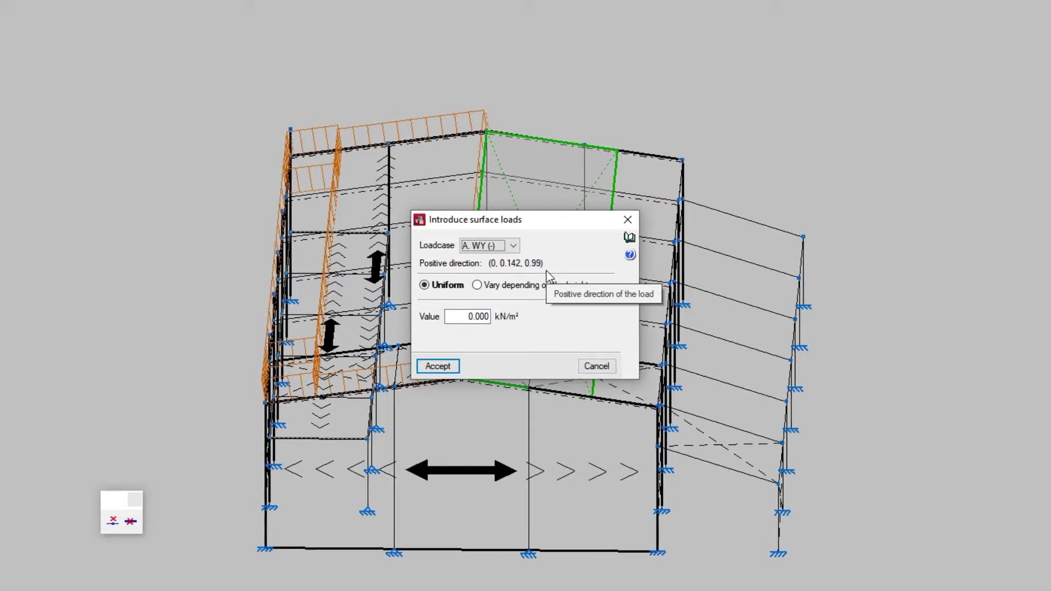
Step: Make the load uniform at -0.161 kN/m² and accept it
{"action": "left_click", "coordinate": [425, 285]}
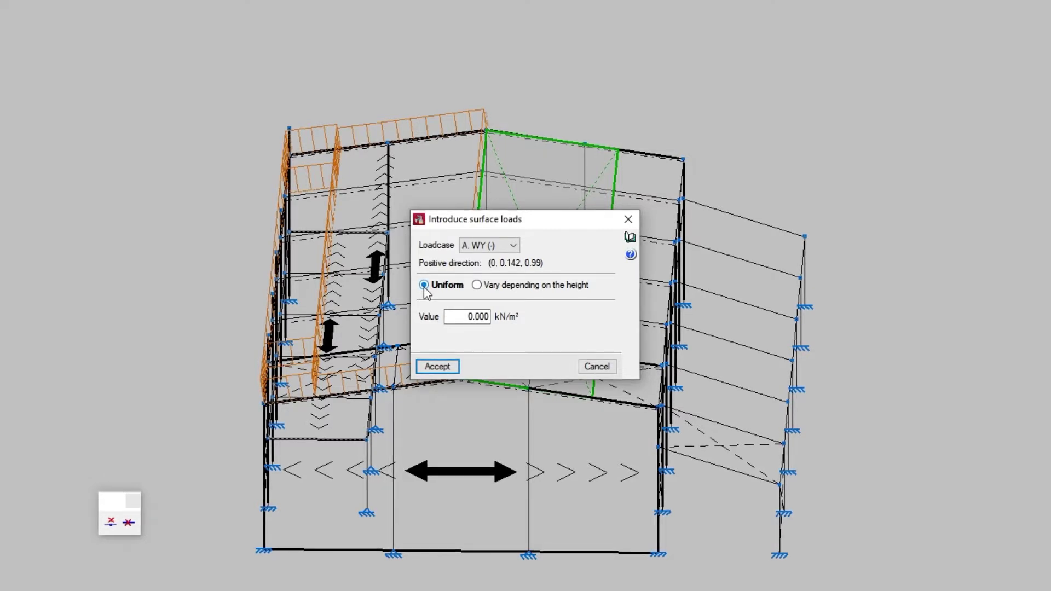
{"action": "left_click", "coordinate": [477, 286]}
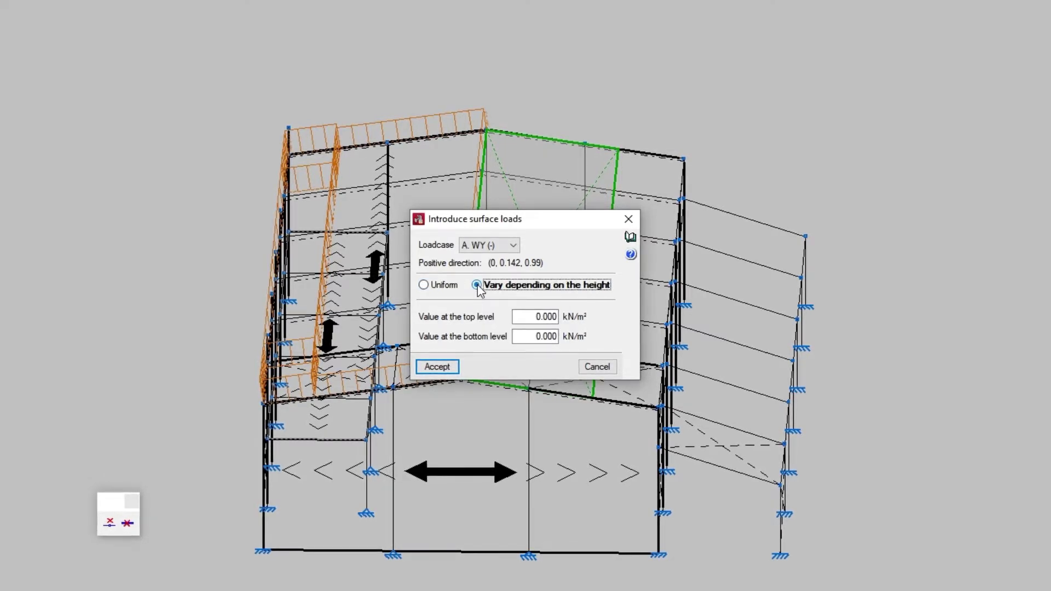
{"action": "left_click", "coordinate": [424, 286]}
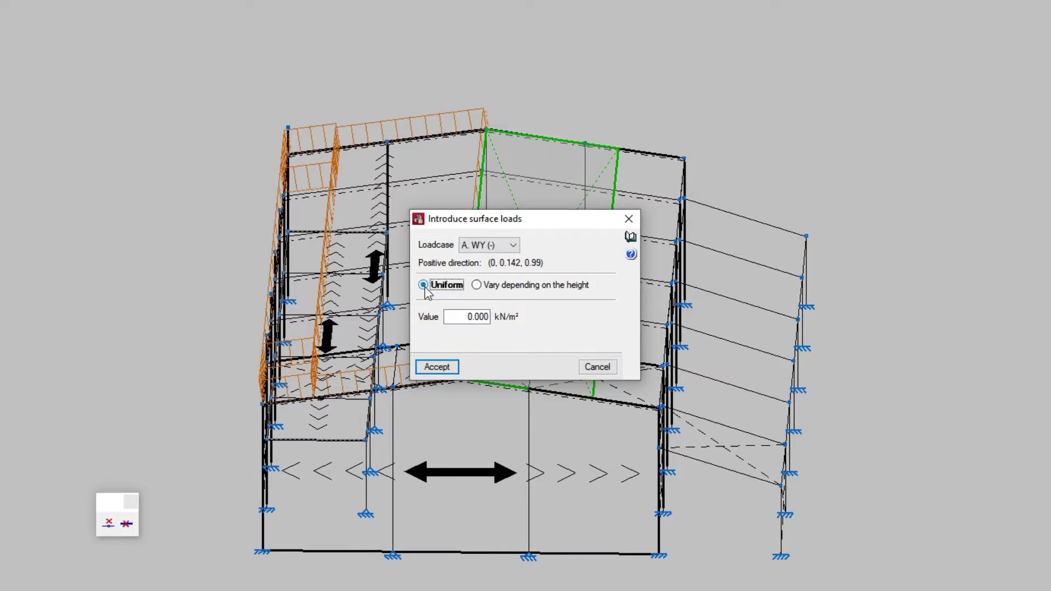
{"action": "left_click_drag", "start_coordinate": [458, 318], "coordinate": [508, 323]}
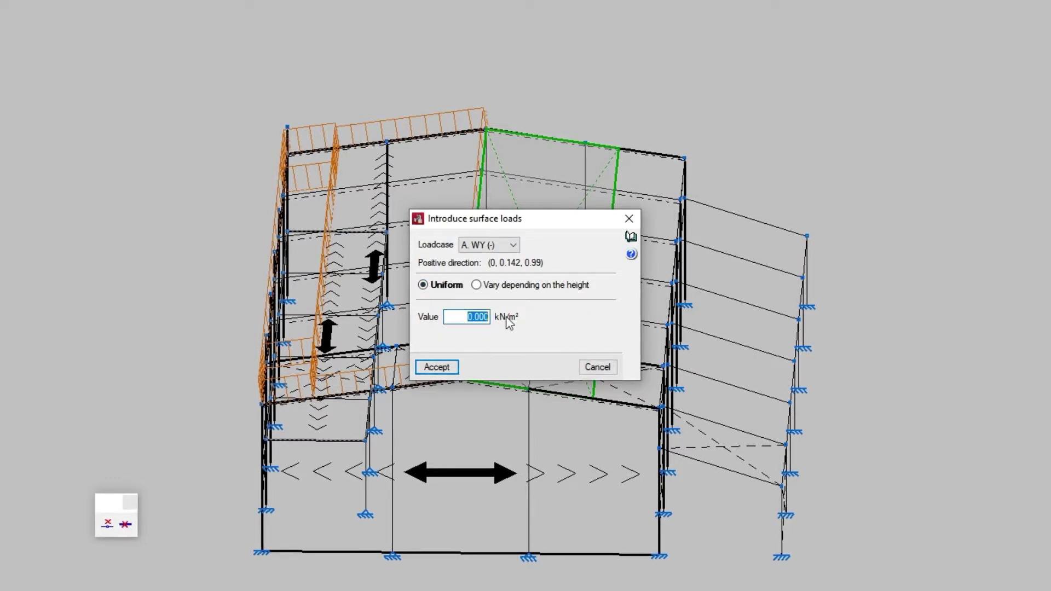
{"action": "type", "text": "-0"}
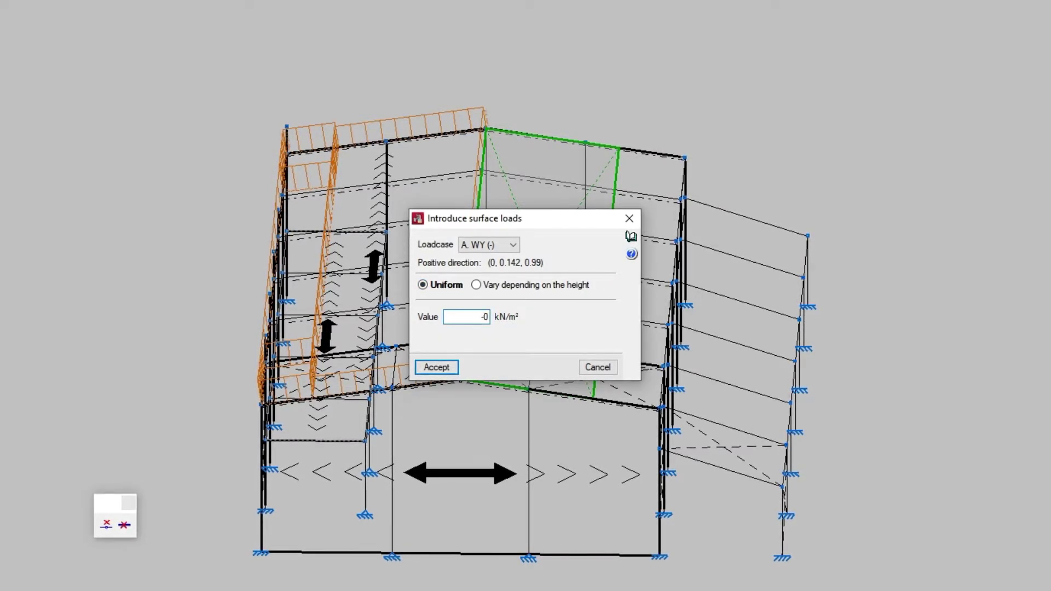
{"action": "type", "text": ".161"}
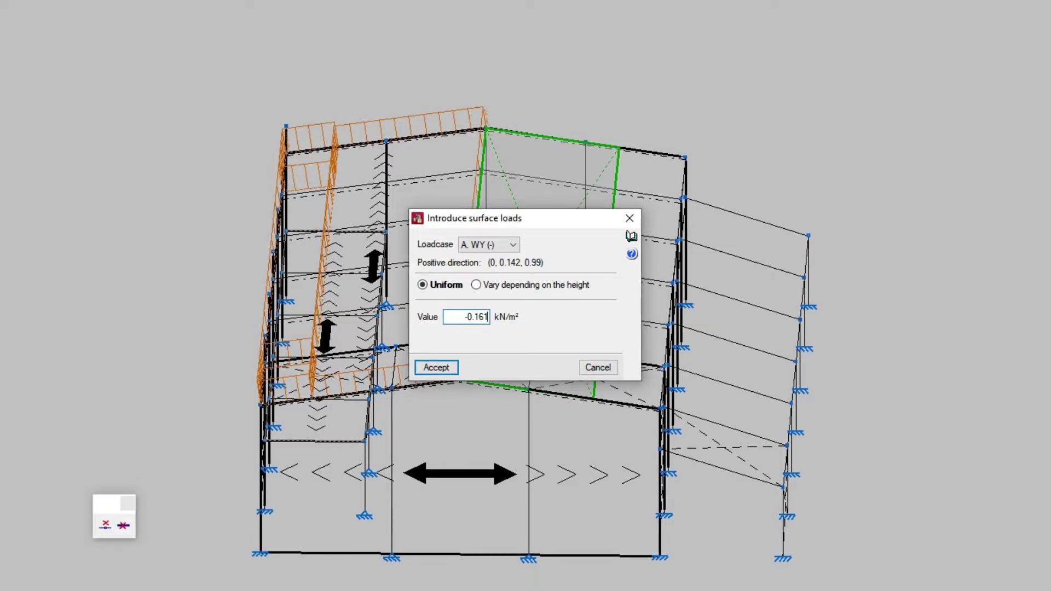
{"action": "left_click", "coordinate": [475, 285]}
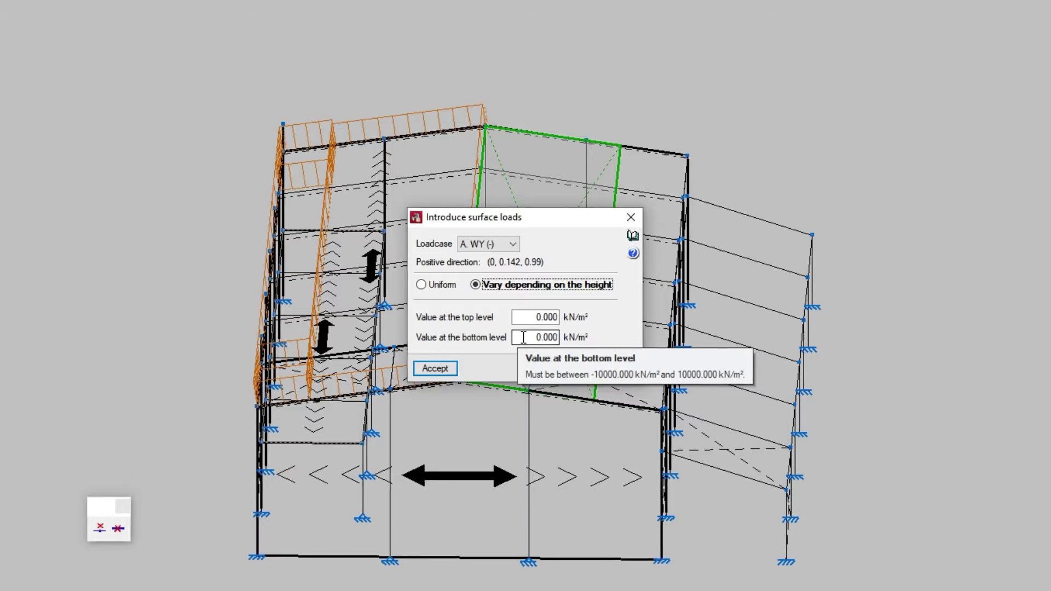
{"action": "left_click", "coordinate": [432, 284]}
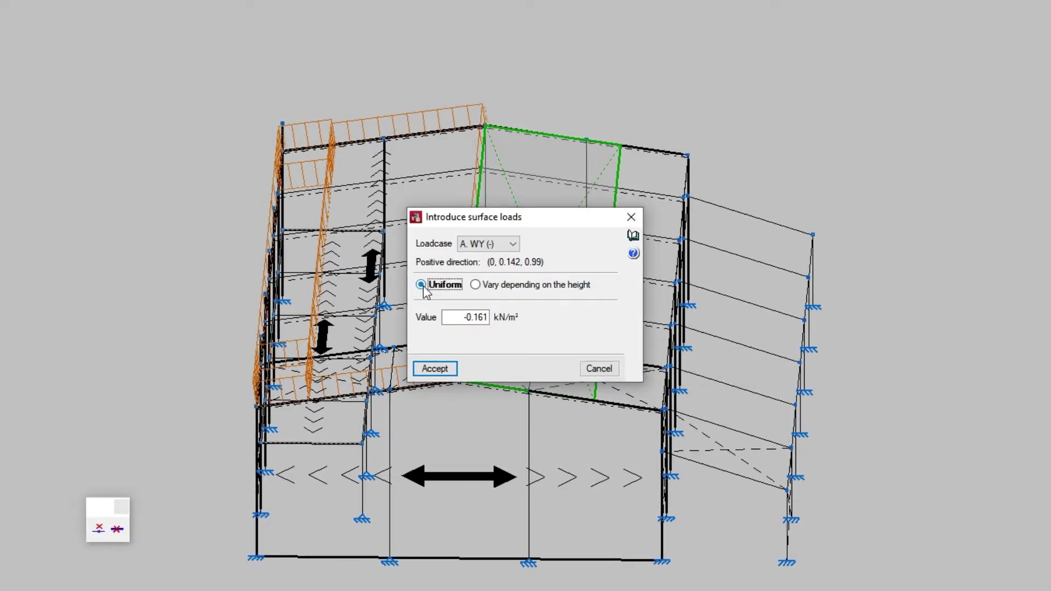
{"action": "left_click", "coordinate": [450, 370]}
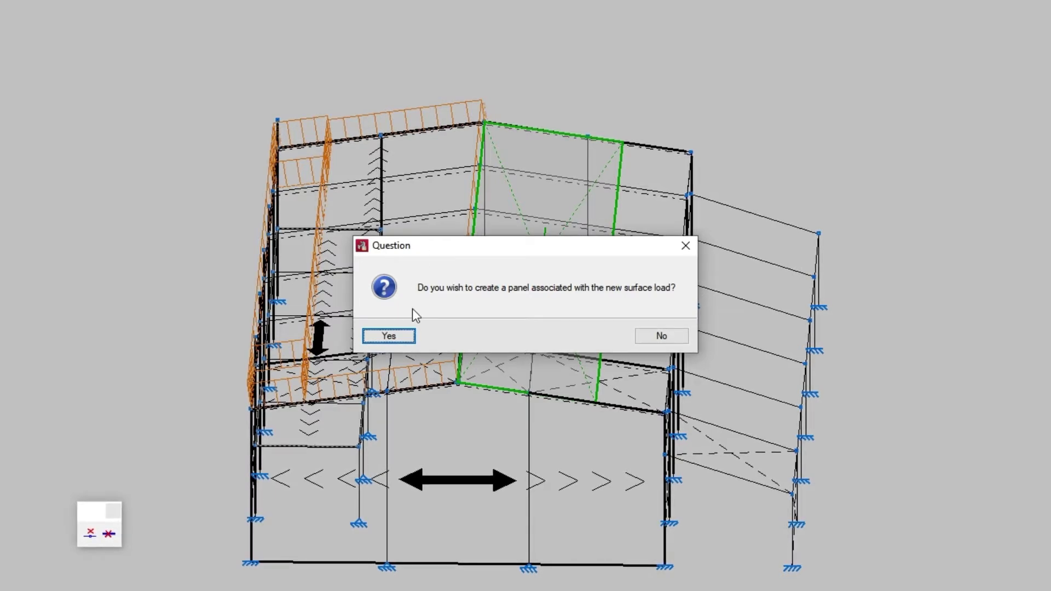
Step: Confirm creating a panel associated with the new surface load
{"action": "left_click", "coordinate": [404, 338]}
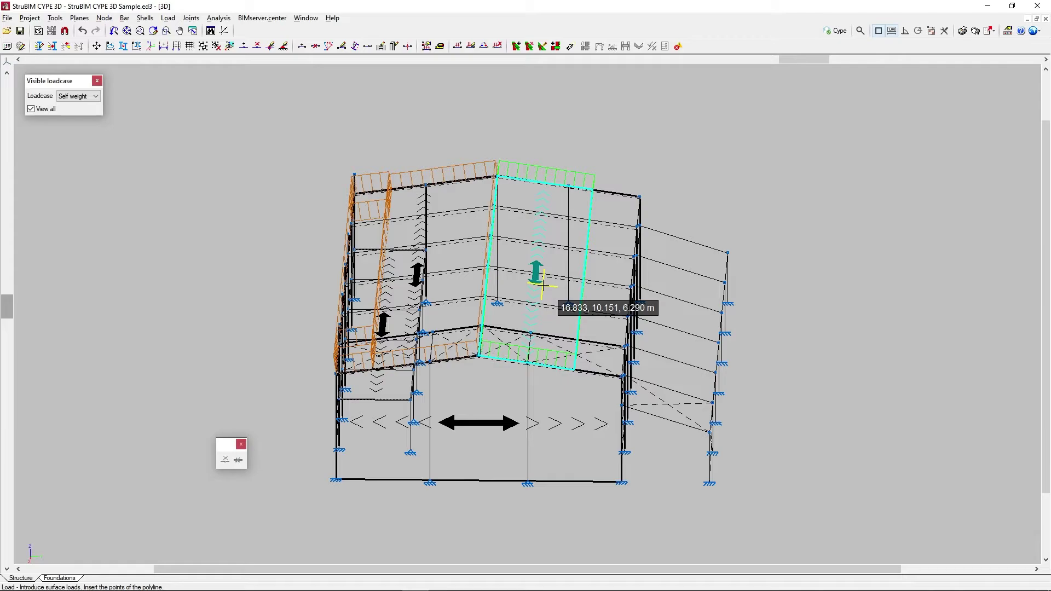
Step: Orbit and zoom out to view the whole warehouse obliquely from the opposite side
{"action": "middle_click_drag", "start_coordinate": [556, 288], "coordinate": [492, 312], "text": "shift"}
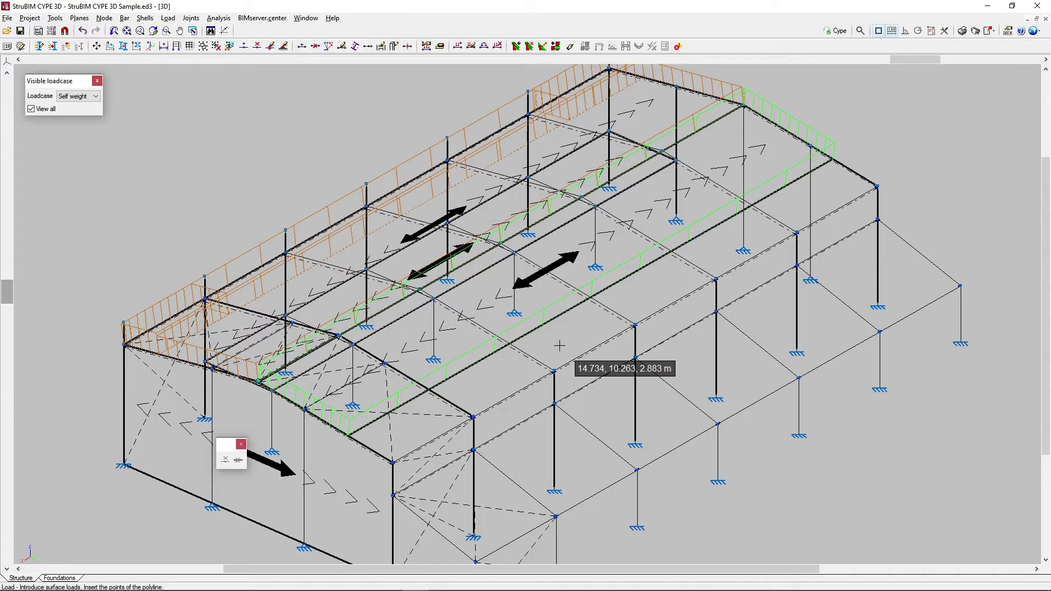
{"action": "scroll", "coordinate": [559, 345], "scroll_direction": "down", "scroll_amount": 3}
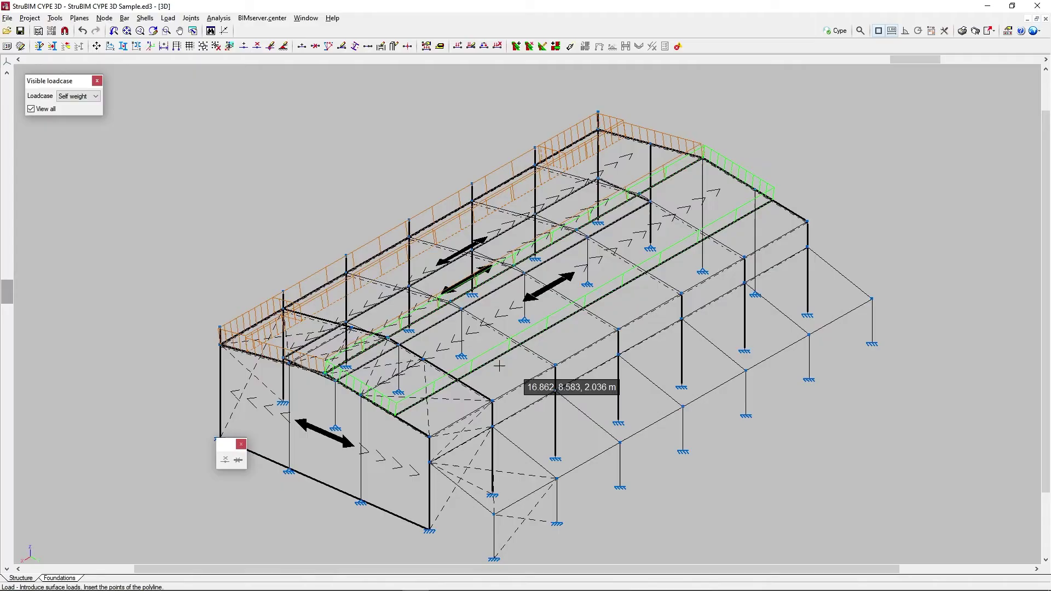
{"action": "middle_click_drag", "start_coordinate": [156, 358], "coordinate": [675, 362]}
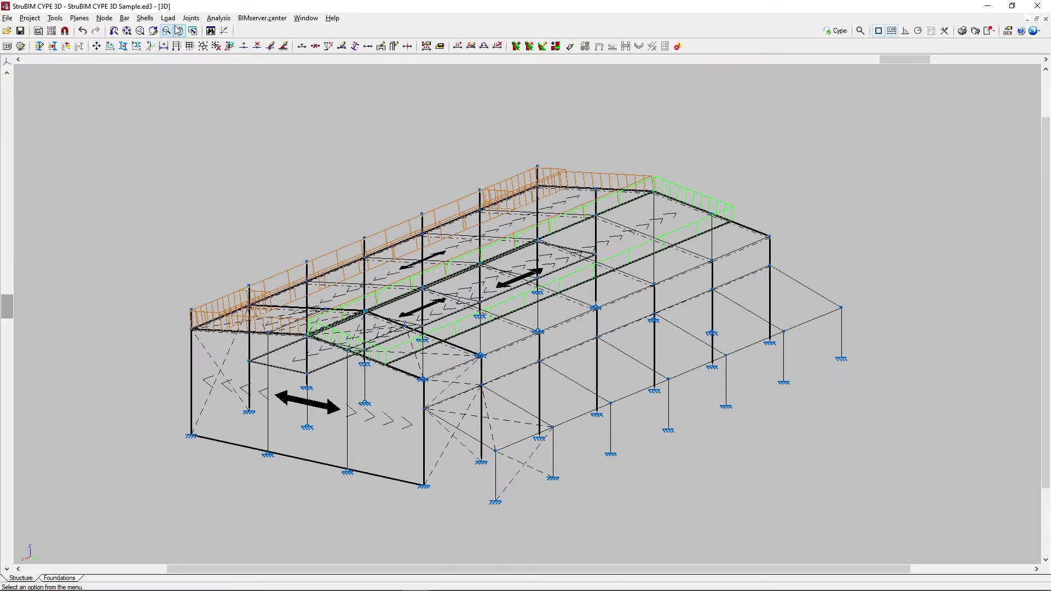
{"action": "left_click", "coordinate": [212, 51]}
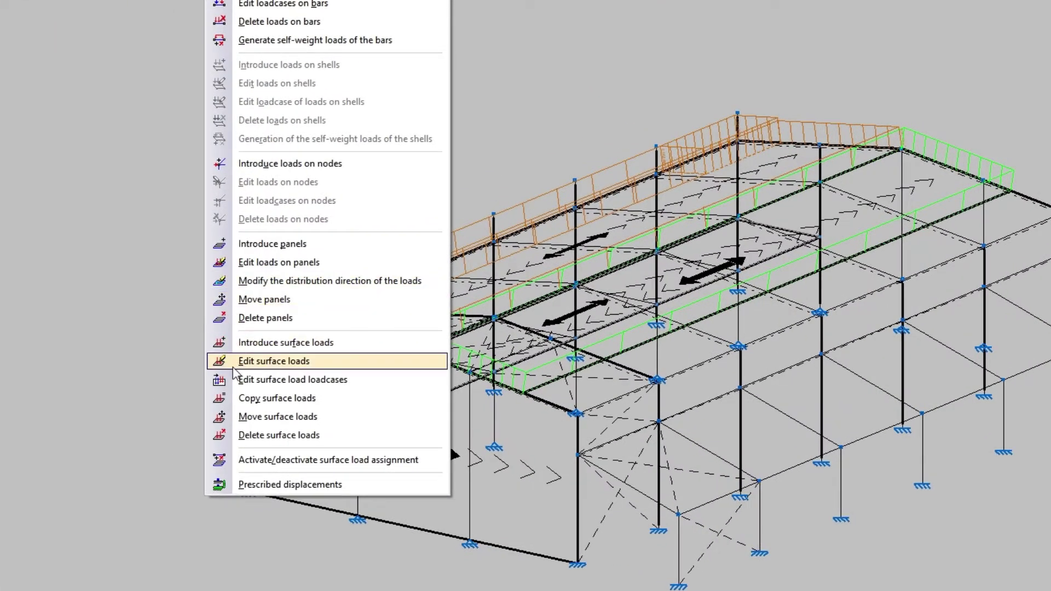
Step: Pick the roof surface load with Edit surface loads and open its settings
{"action": "left_click", "coordinate": [235, 366]}
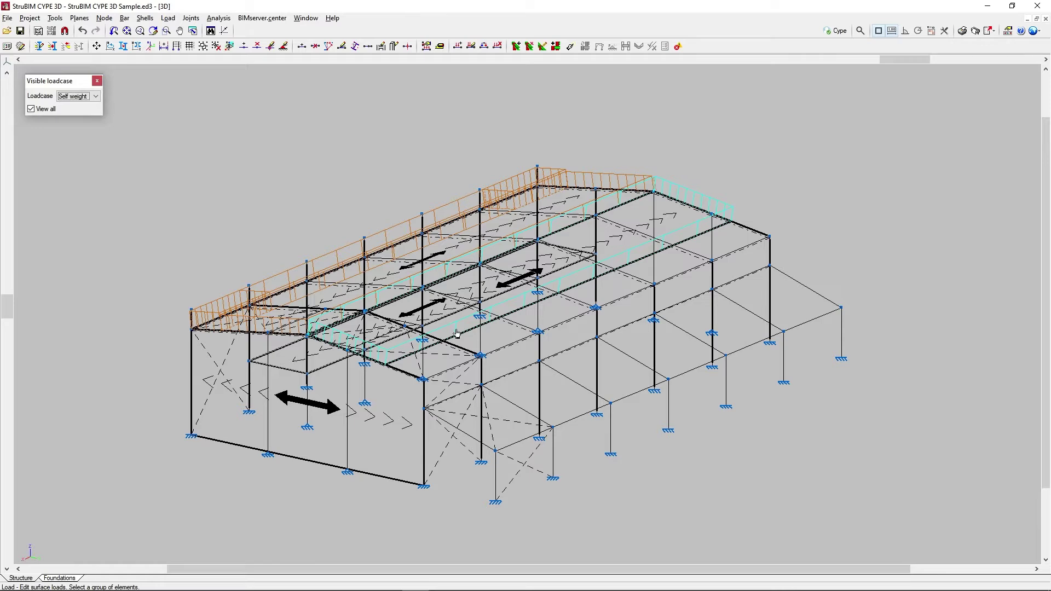
{"action": "left_click", "coordinate": [458, 333]}
{"action": "right_click", "coordinate": [457, 333]}
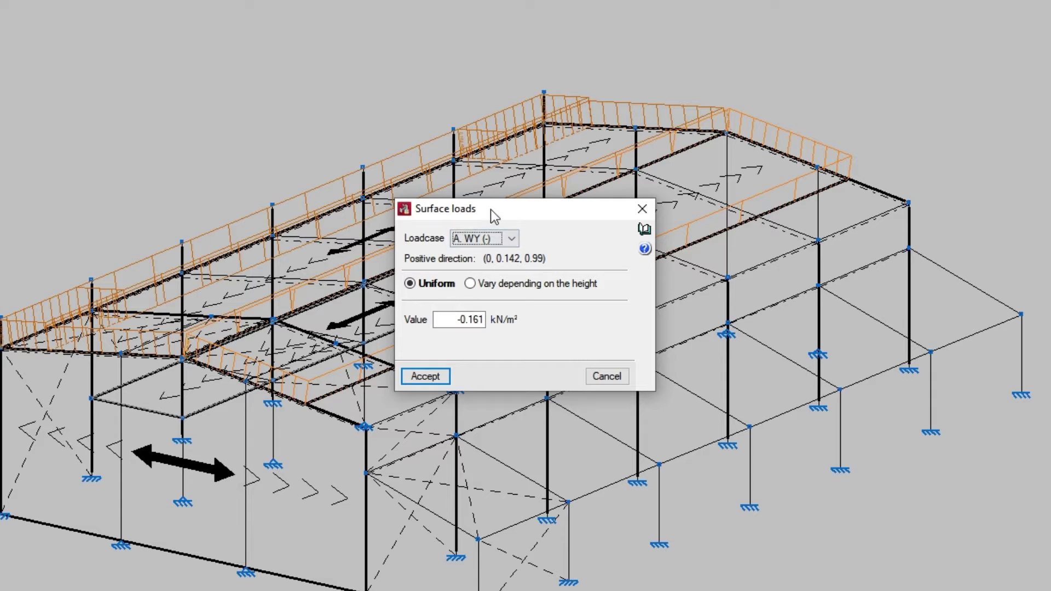
Step: Keep loadcase A. WY (-) and change the roof load value to -0.11 kN/m²
{"action": "left_click", "coordinate": [512, 240]}
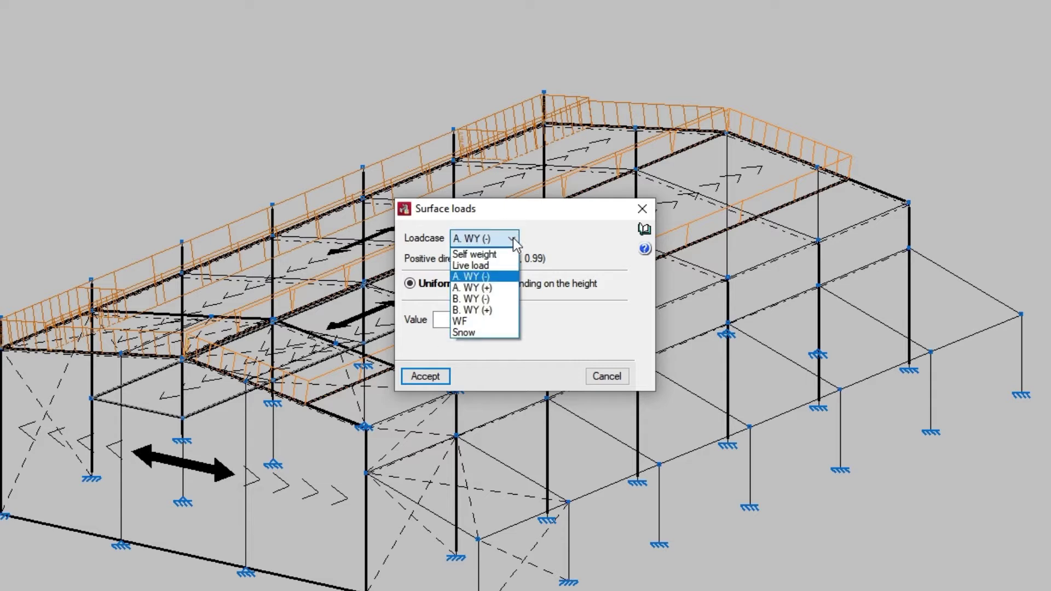
{"action": "left_click", "coordinate": [514, 237]}
{"action": "left_click", "coordinate": [443, 319]}
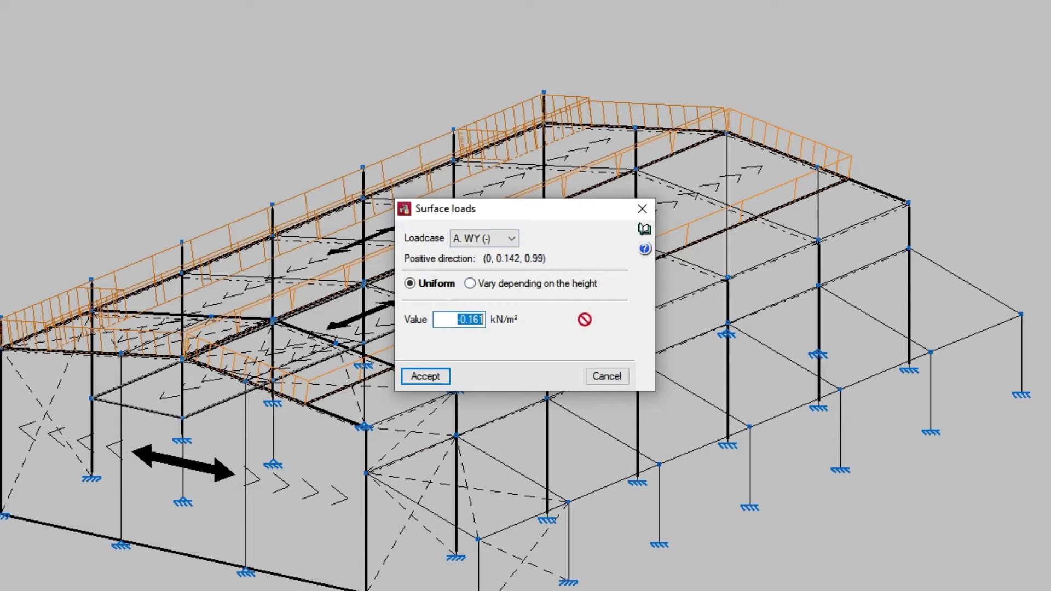
{"action": "type", "text": "-"}
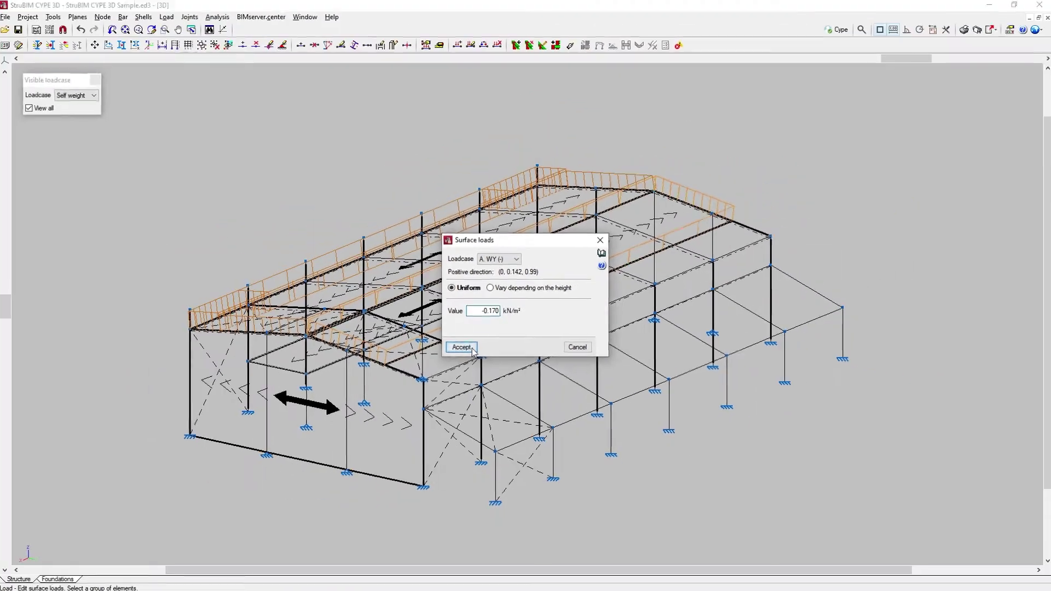
{"action": "key", "text": "Return"}
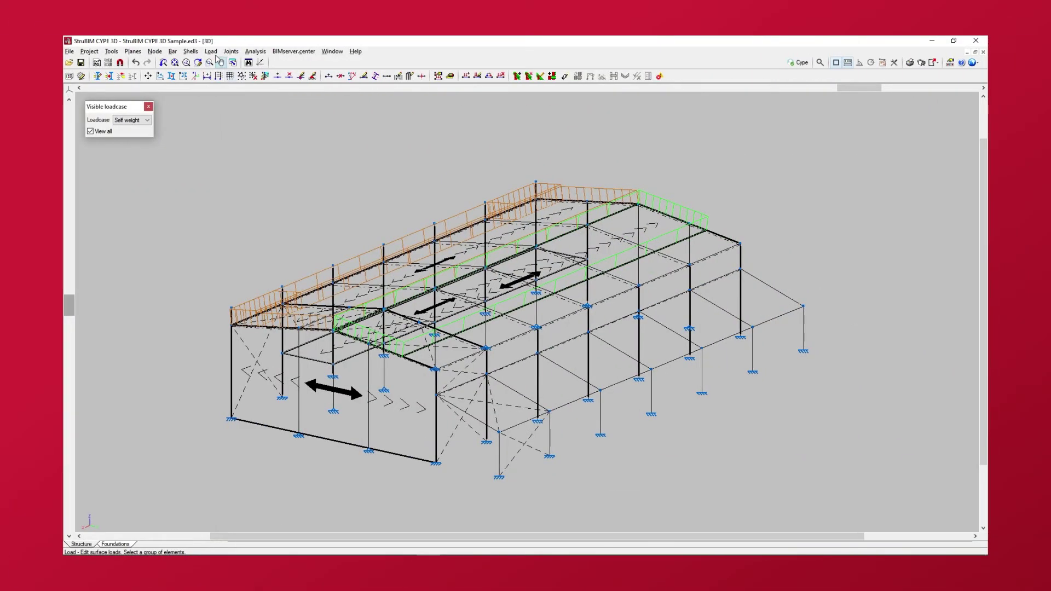
{"action": "left_click", "coordinate": [168, 18]}
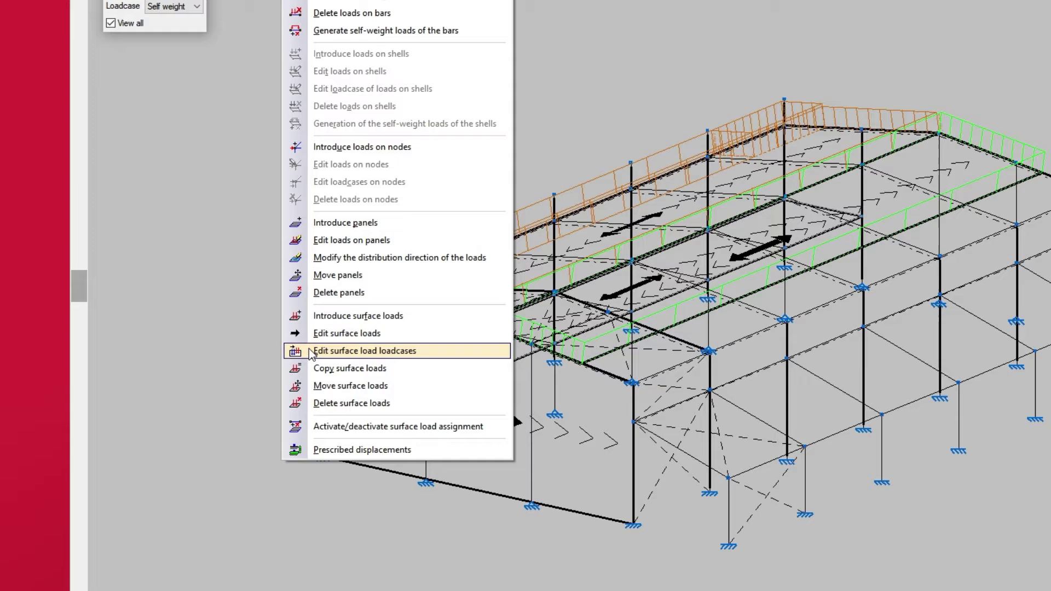
Step: Reassign the roof surface load from A. WY (-) to loadcase B. WY (-)
{"action": "left_click", "coordinate": [309, 349]}
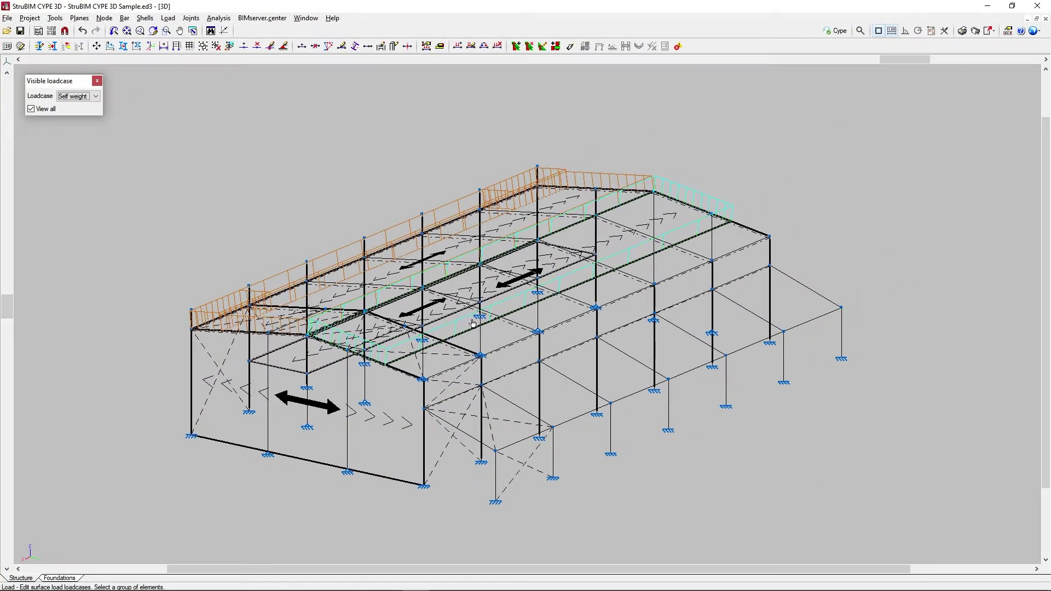
{"action": "left_click", "coordinate": [473, 324]}
{"action": "right_click", "coordinate": [473, 324]}
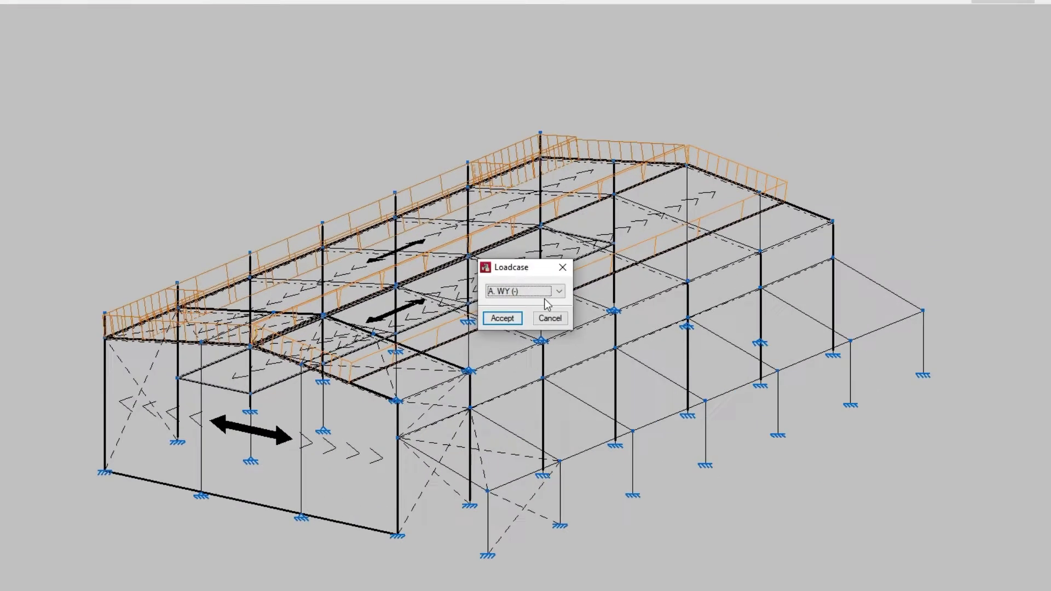
{"action": "left_click", "coordinate": [553, 292]}
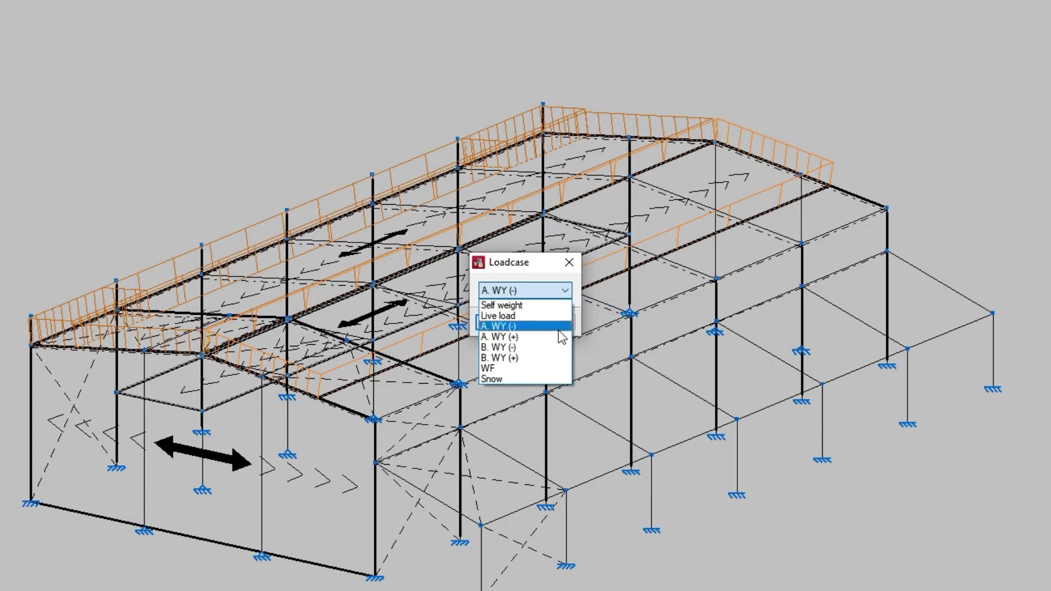
{"action": "left_click", "coordinate": [555, 343]}
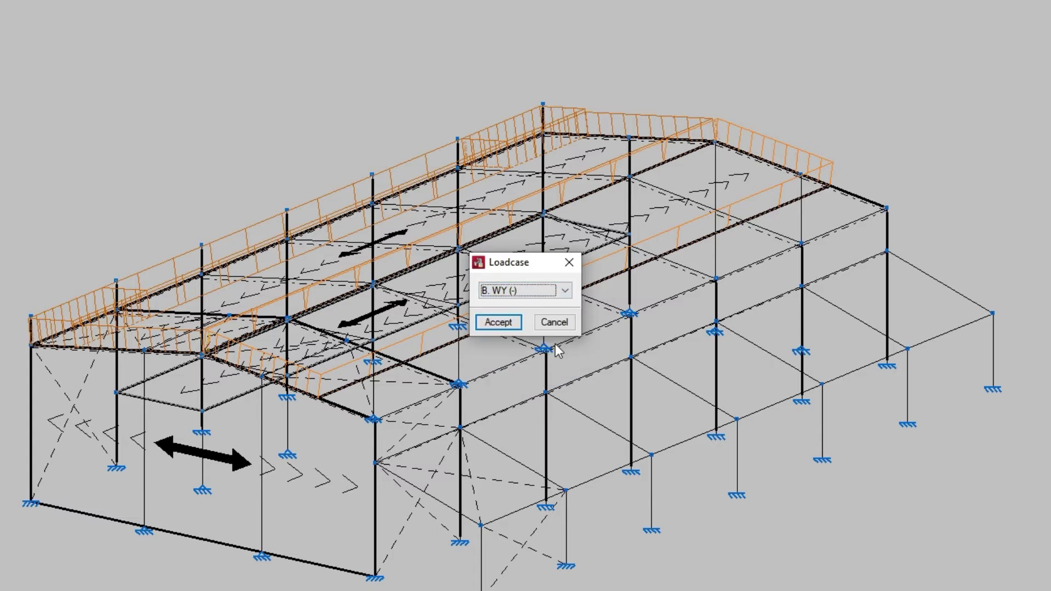
{"action": "left_click", "coordinate": [519, 316]}
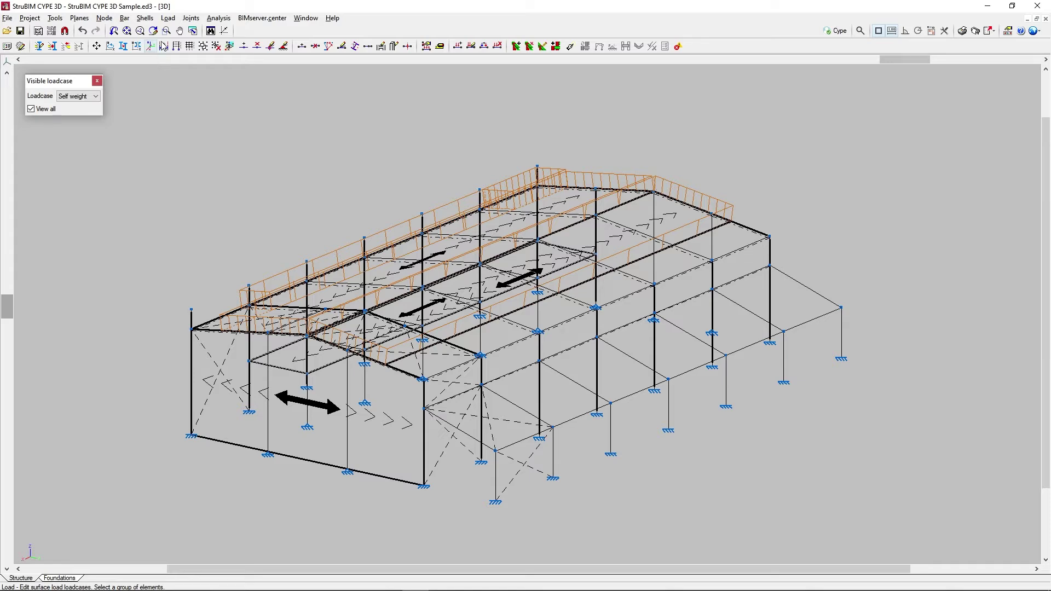
{"action": "left_click", "coordinate": [168, 18]}
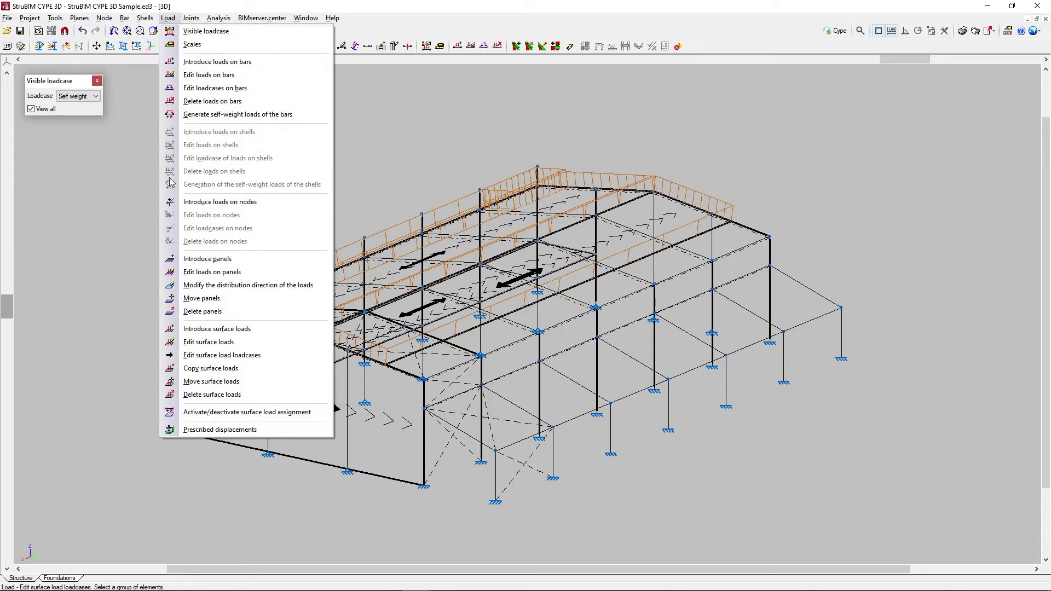
Step: Copy the wall surface load into loadcase B. WY (+) at -0.186 kN/m²
{"action": "left_click", "coordinate": [181, 368]}
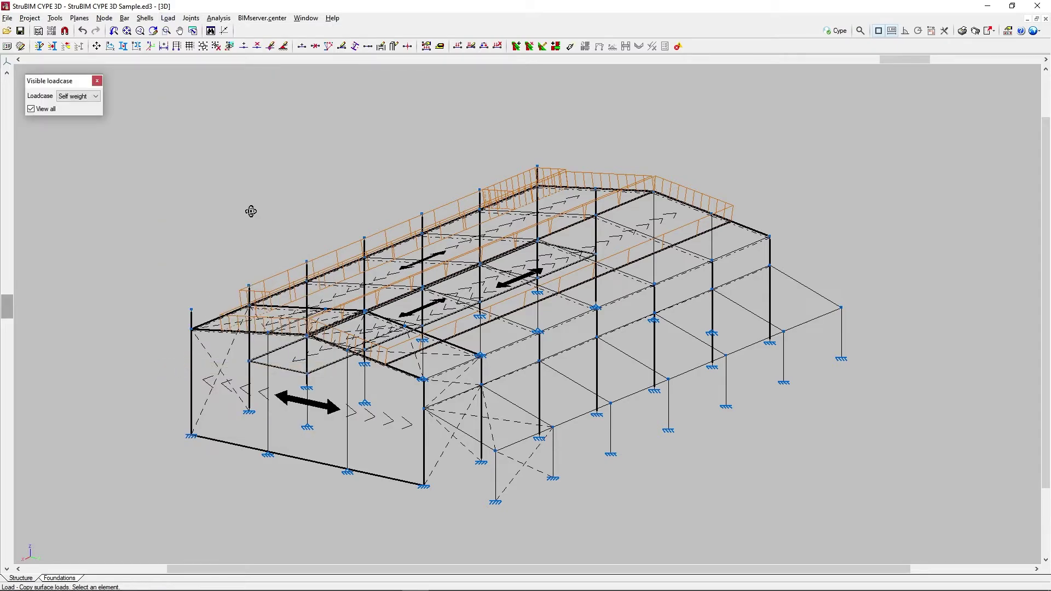
{"action": "middle_click_drag", "start_coordinate": [251, 211], "coordinate": [598, 228], "text": "shift"}
{"action": "scroll", "coordinate": [257, 380], "scroll_direction": "up", "scroll_amount": 4}
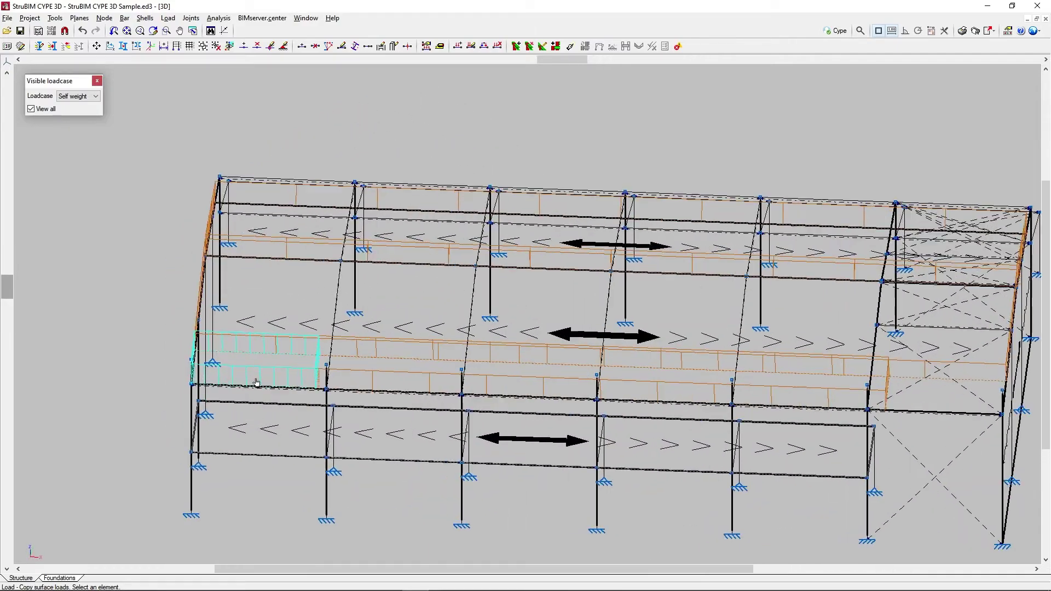
{"action": "left_click", "coordinate": [257, 382]}
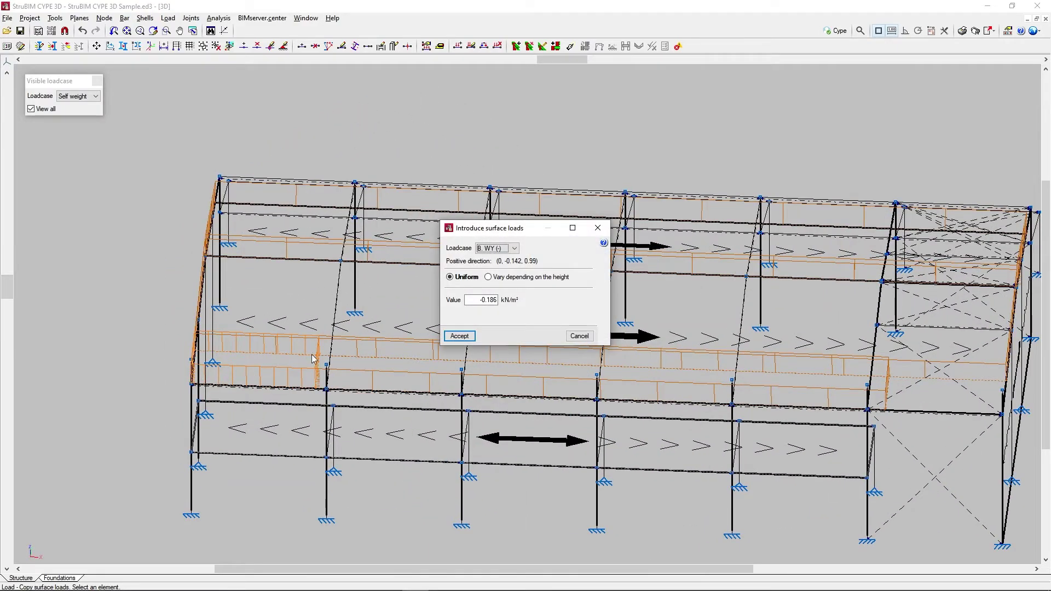
{"action": "left_click", "coordinate": [515, 249]}
{"action": "left_click", "coordinate": [505, 294]}
{"action": "left_click", "coordinate": [475, 299]}
{"action": "left_click_drag", "start_coordinate": [475, 299], "coordinate": [521, 306]}
{"action": "left_click", "coordinate": [462, 336]}
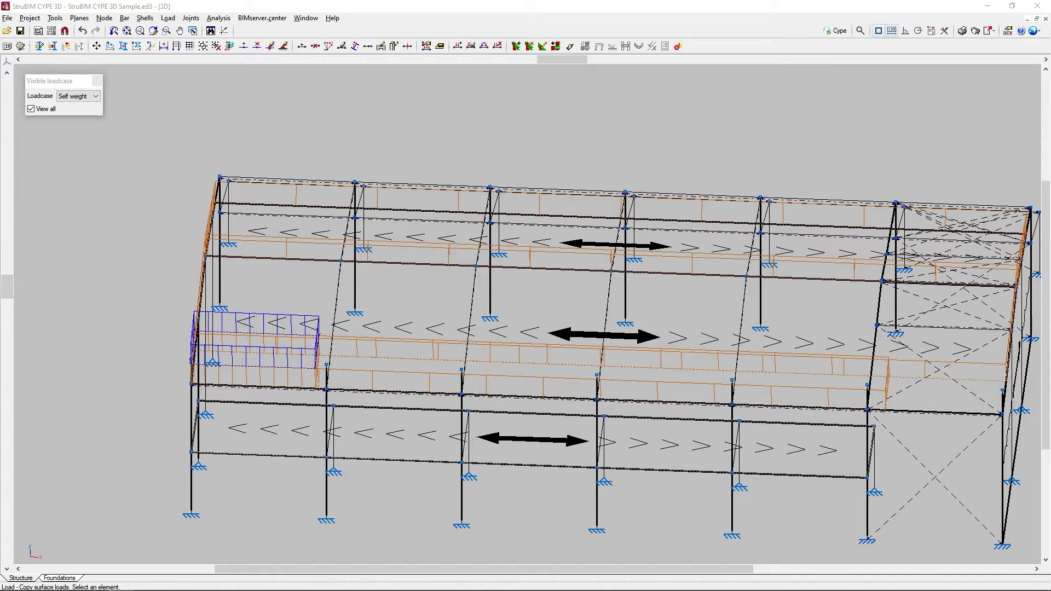
{"action": "left_click", "coordinate": [156, 64]}
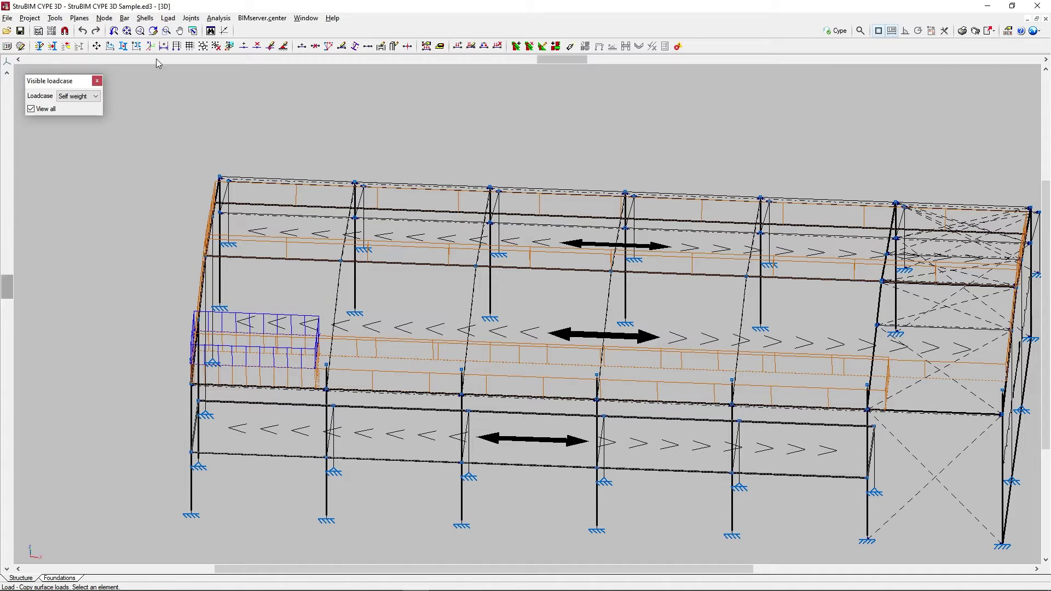
Step: Start moving the left end bay surface load, including its loads from other loadcases
{"action": "left_click", "coordinate": [175, 19]}
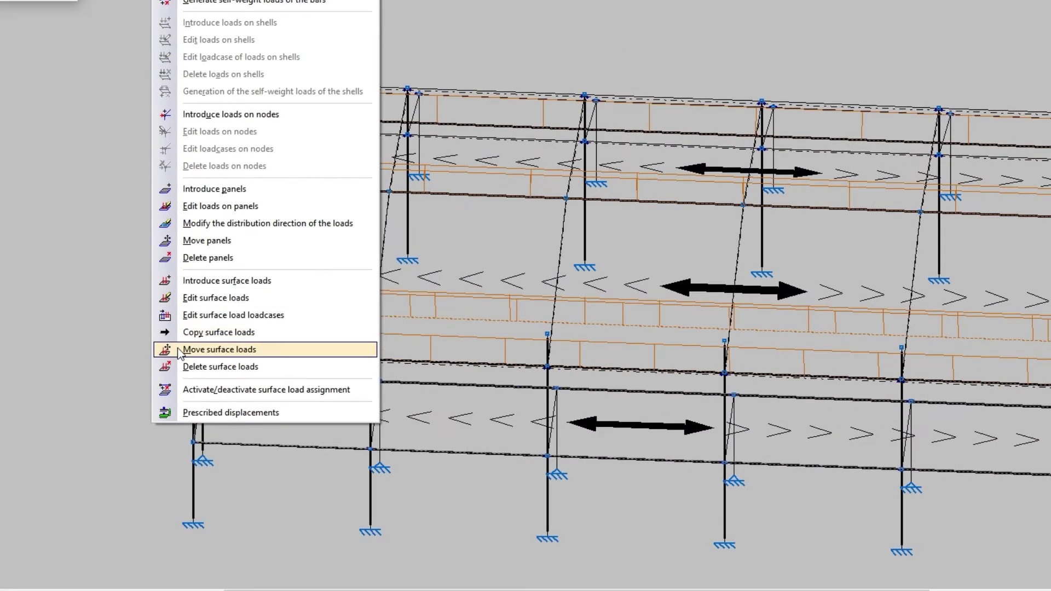
{"action": "left_click", "coordinate": [179, 350]}
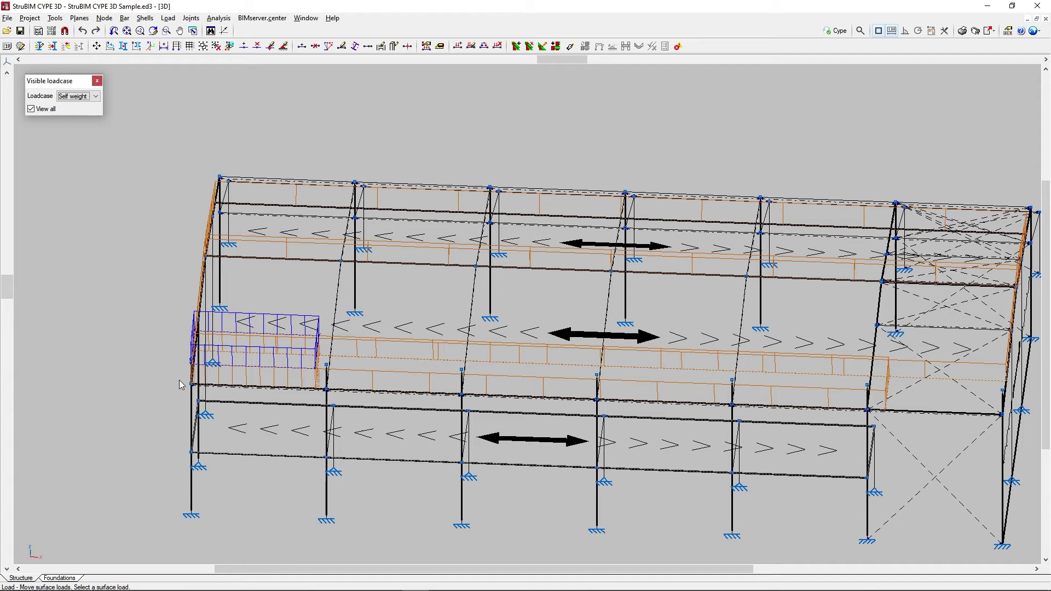
{"action": "left_click", "coordinate": [252, 380]}
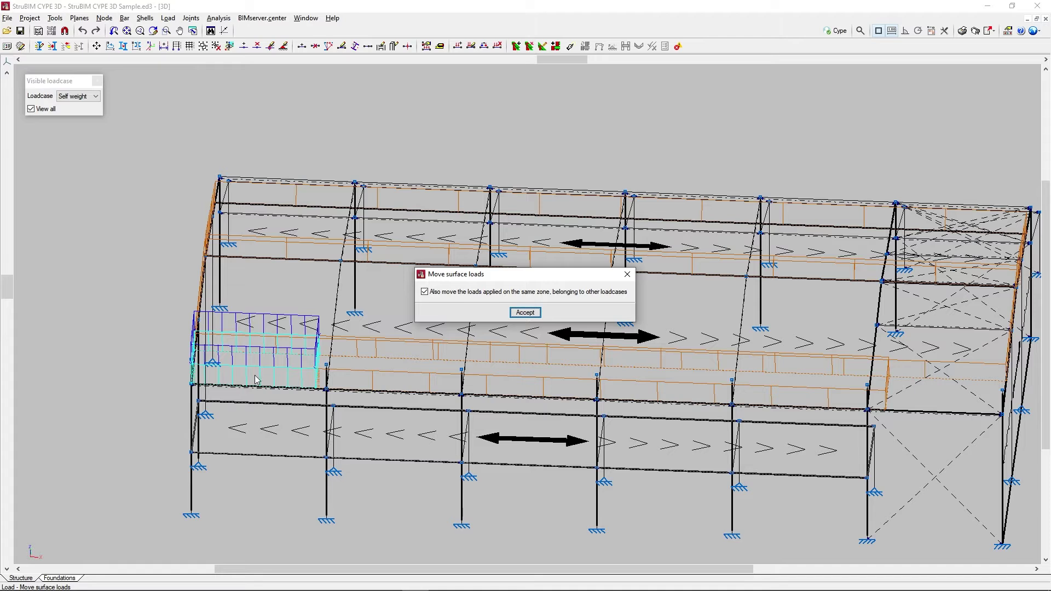
{"action": "left_click", "coordinate": [538, 314]}
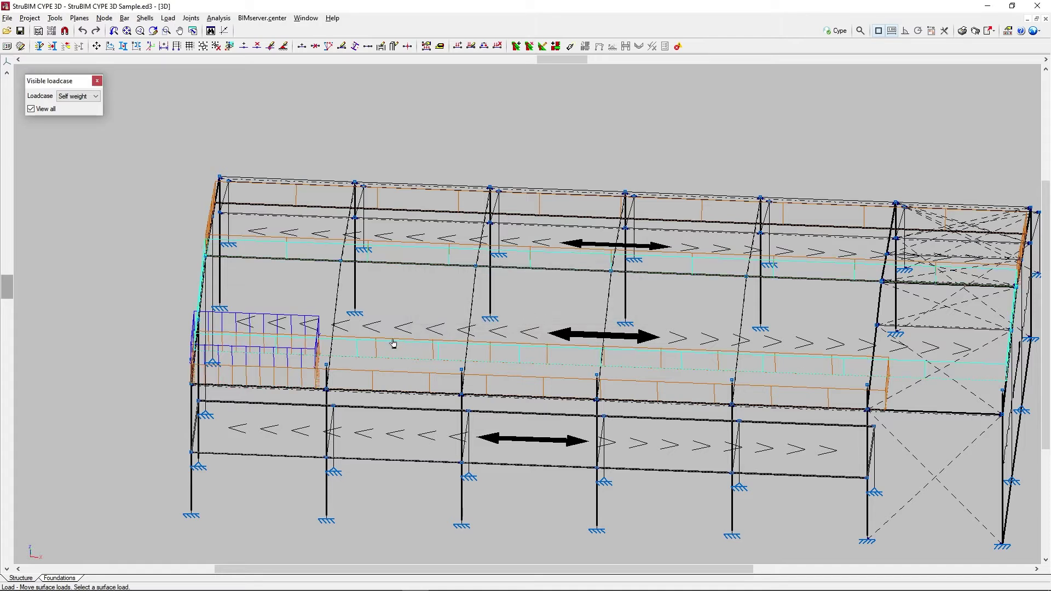
Step: Select all four vertices of the left end bay surface load
{"action": "left_click", "coordinate": [272, 370]}
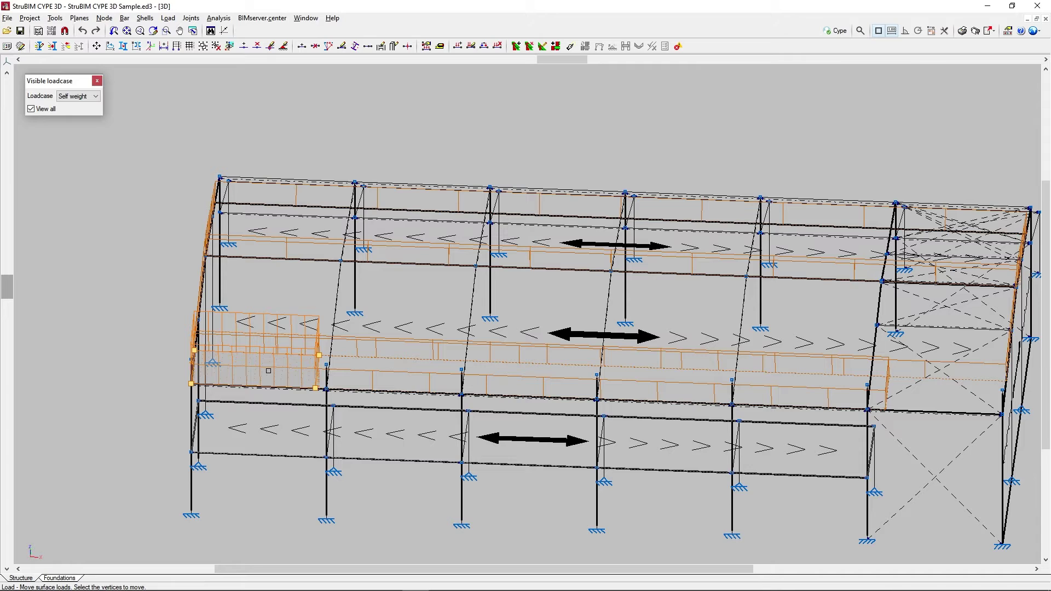
{"action": "left_click", "coordinate": [191, 383]}
{"action": "left_click", "coordinate": [195, 350]}
{"action": "left_click", "coordinate": [315, 388]}
{"action": "left_click", "coordinate": [319, 355]}
{"action": "right_click", "coordinate": [319, 355]}
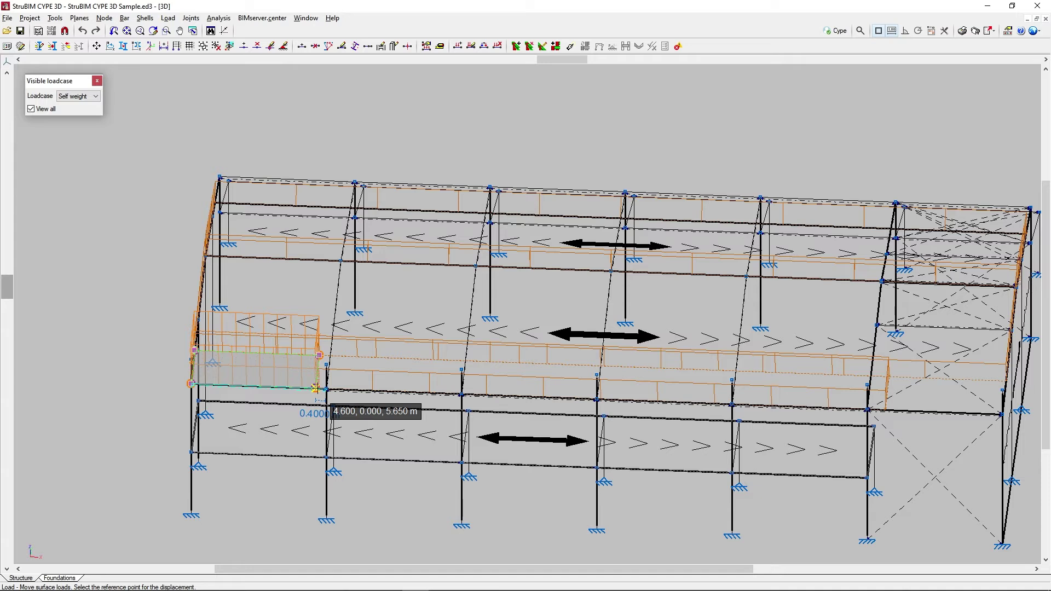
Step: Move the load from its lower-right vertex into the far right end bay
{"action": "left_click", "coordinate": [315, 388]}
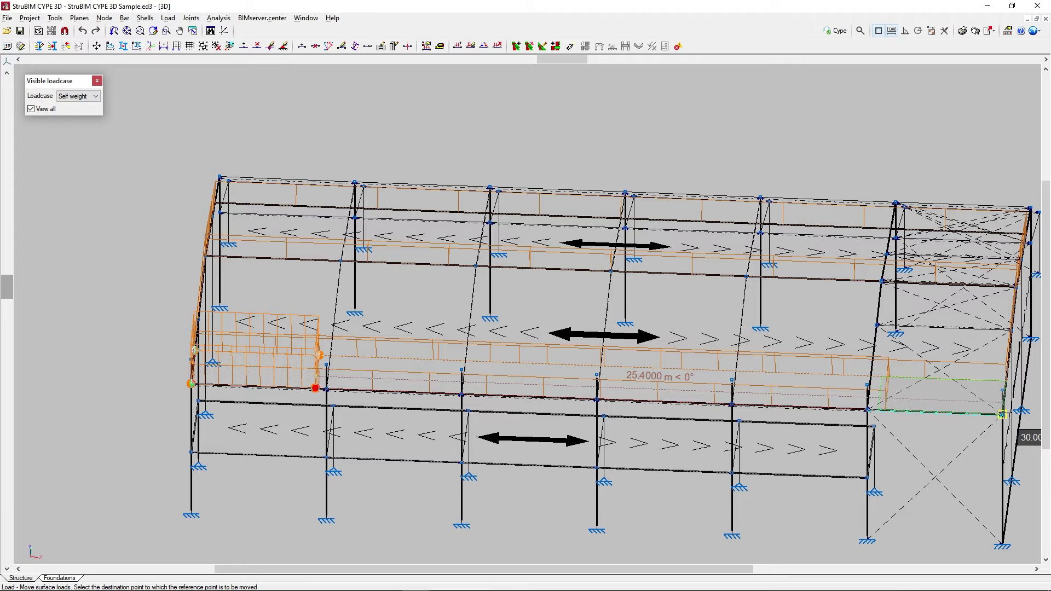
{"action": "left_click", "coordinate": [1002, 415]}
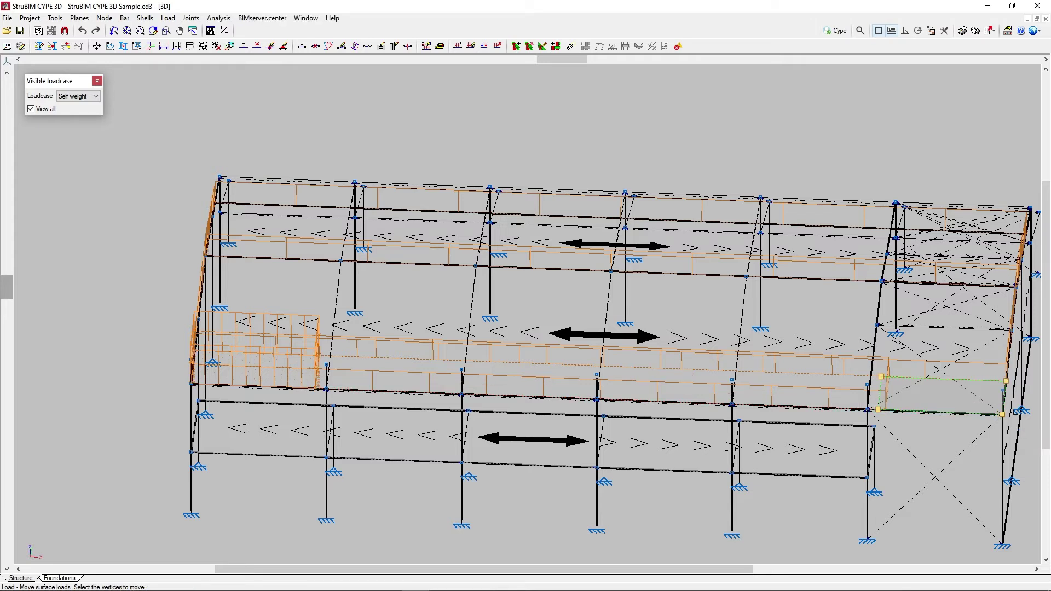
{"action": "right_click", "coordinate": [1021, 416]}
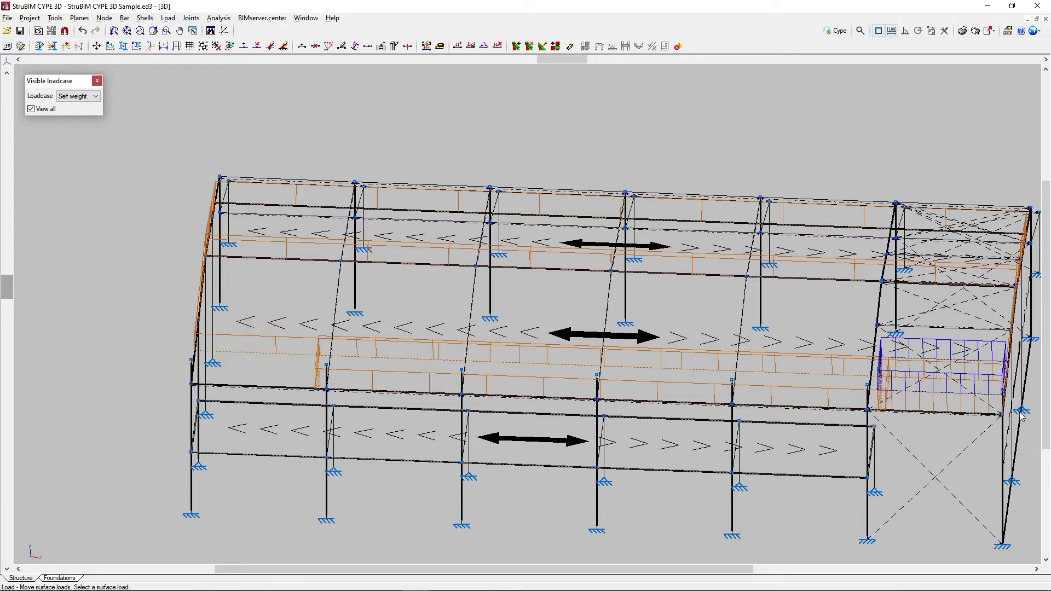
{"action": "middle_click_drag", "start_coordinate": [1021, 416], "coordinate": [683, 307]}
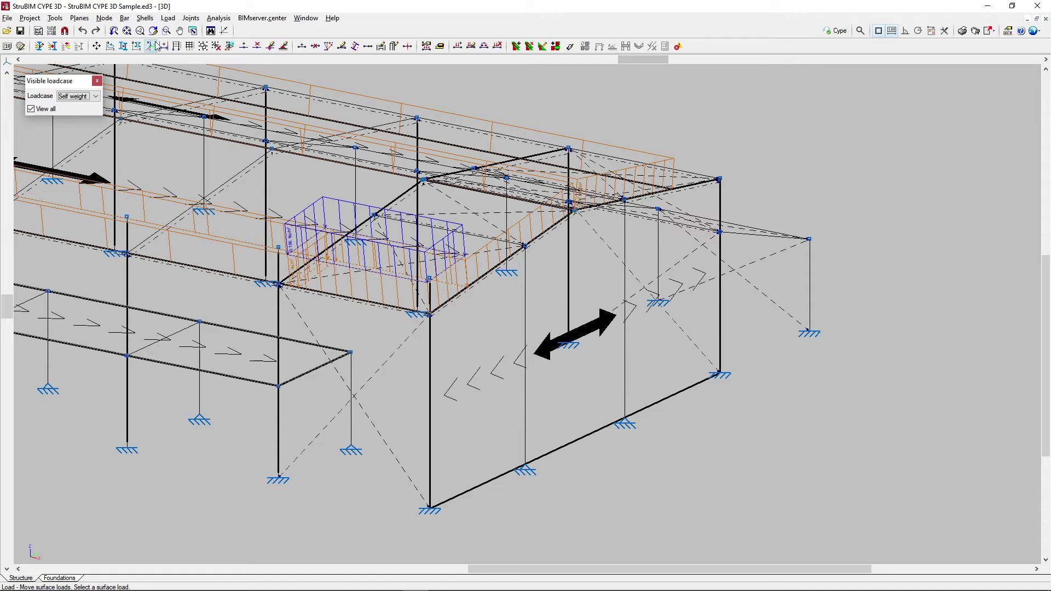
Step: Delete the end-bay surface load and the long strip load beside it
{"action": "left_click", "coordinate": [168, 18]}
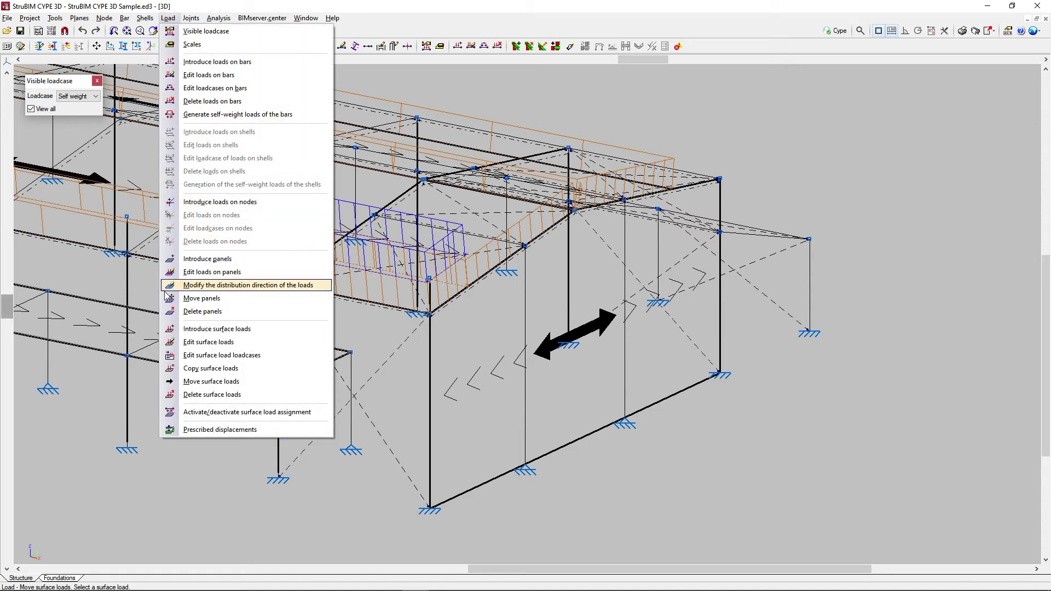
{"action": "left_click", "coordinate": [179, 394]}
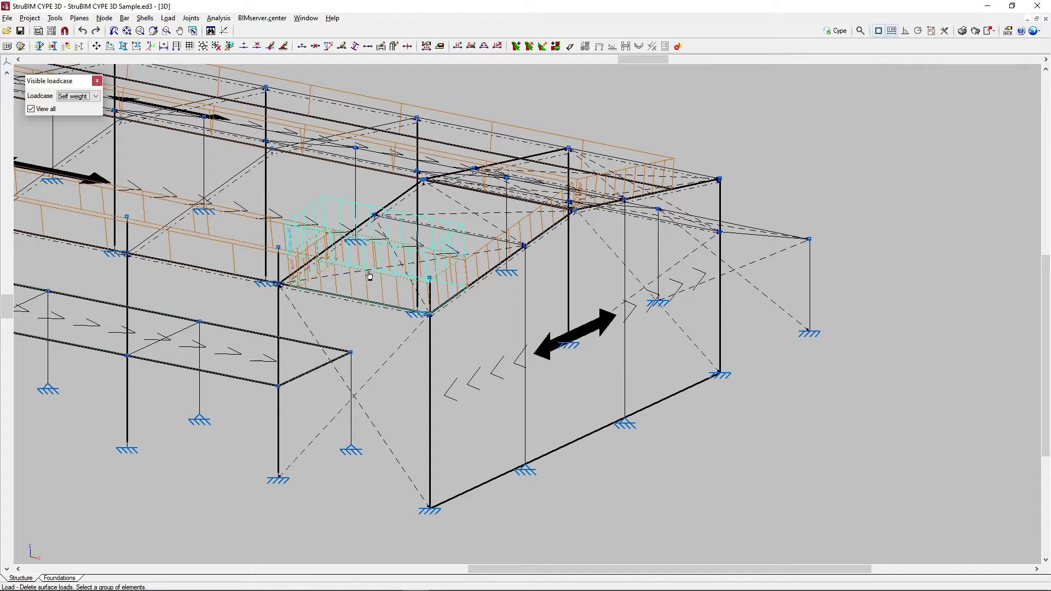
{"action": "left_click", "coordinate": [424, 247]}
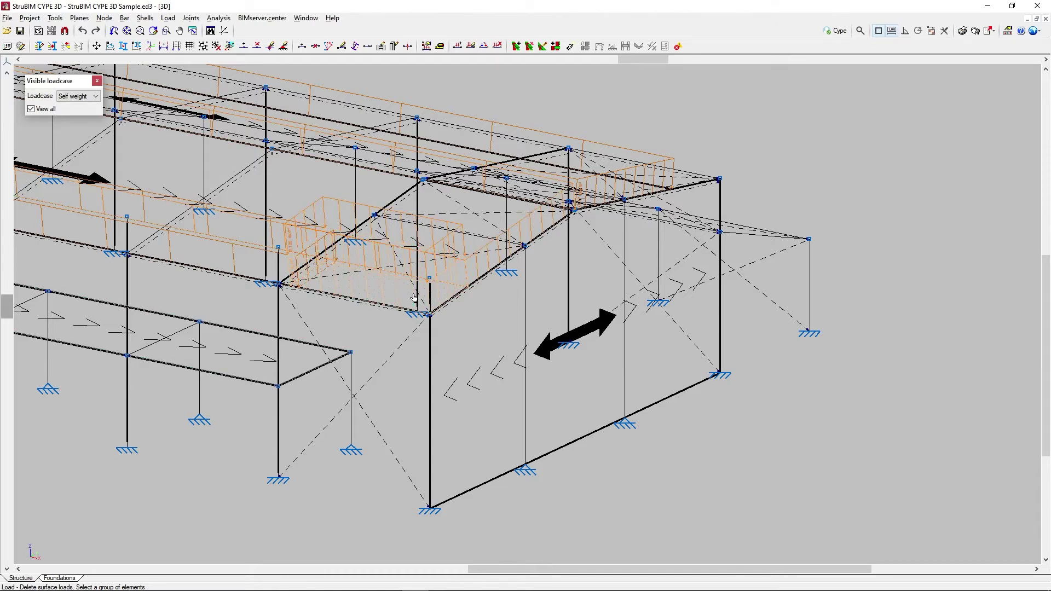
{"action": "left_click", "coordinate": [257, 277]}
{"action": "right_click", "coordinate": [199, 295]}
{"action": "scroll", "coordinate": [199, 295], "scroll_direction": "down", "scroll_amount": 3}
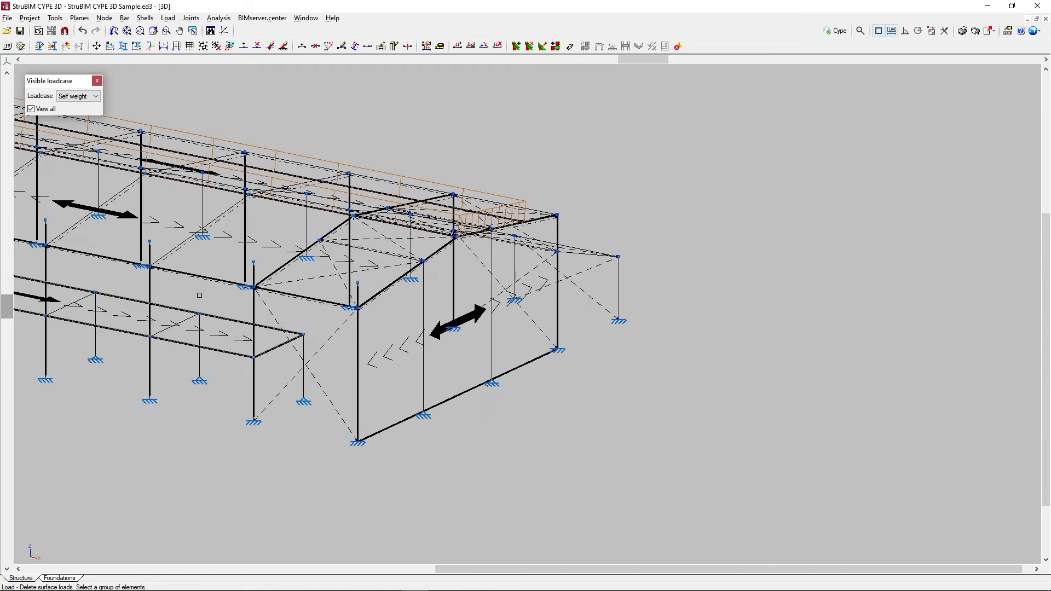
{"action": "middle_click_drag", "start_coordinate": [199, 294], "coordinate": [493, 387]}
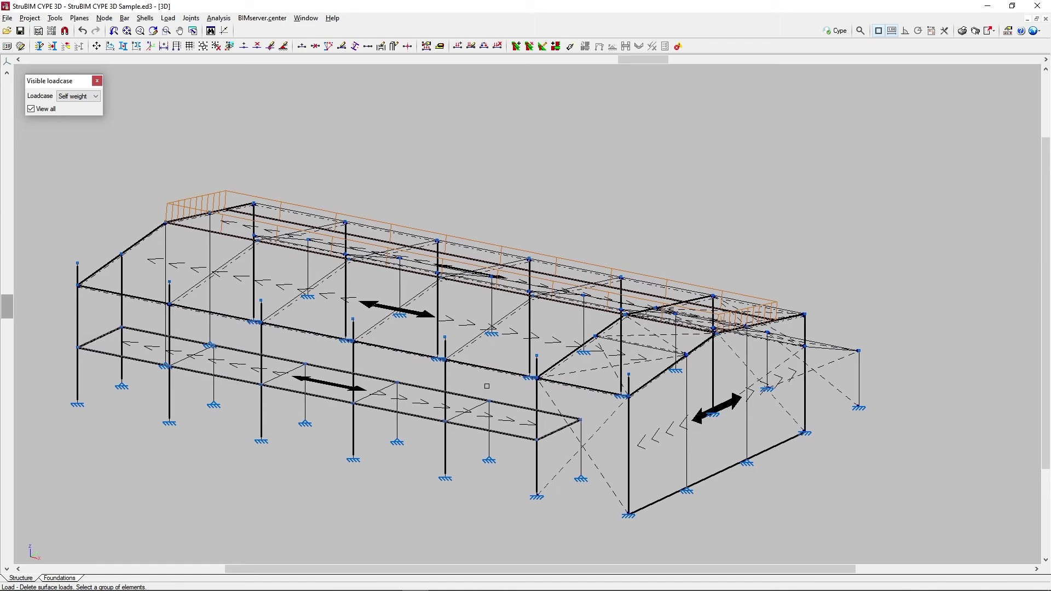
{"action": "right_click", "coordinate": [492, 388]}
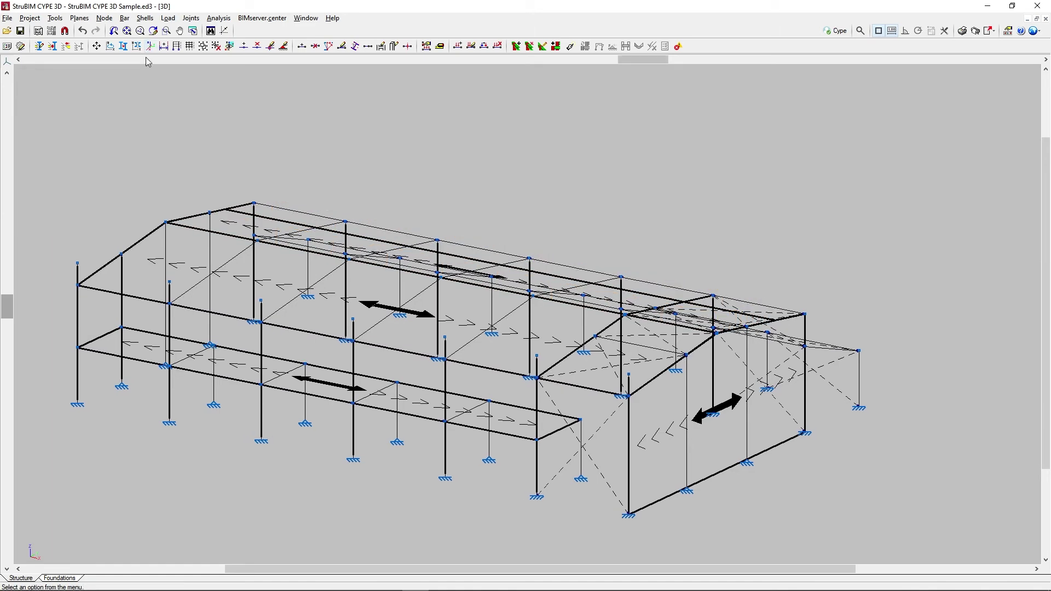
Step: Turn off surface load assignment on the four parallel diagonal bars of the middle level
{"action": "left_click", "coordinate": [167, 18]}
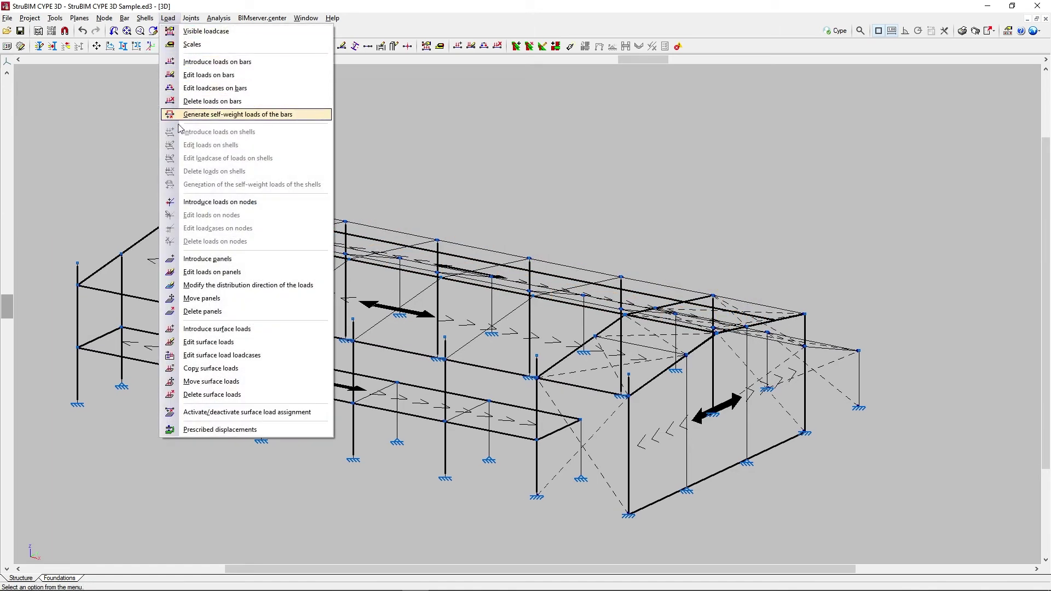
{"action": "left_click", "coordinate": [180, 414]}
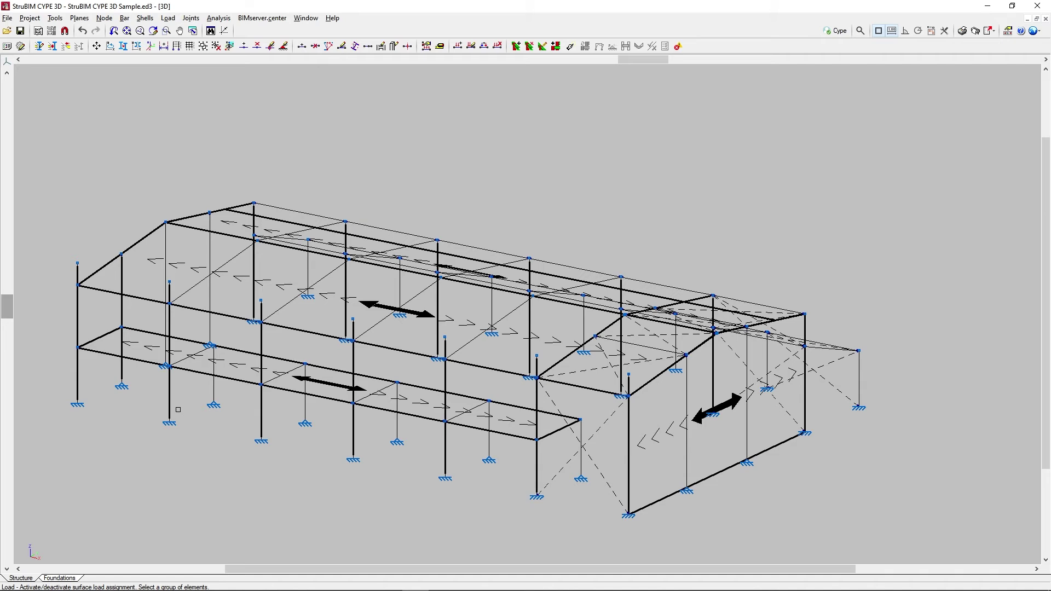
{"action": "left_click", "coordinate": [491, 326]}
{"action": "left_click", "coordinate": [401, 307]}
{"action": "left_click", "coordinate": [300, 301]}
{"action": "left_click", "coordinate": [211, 273]}
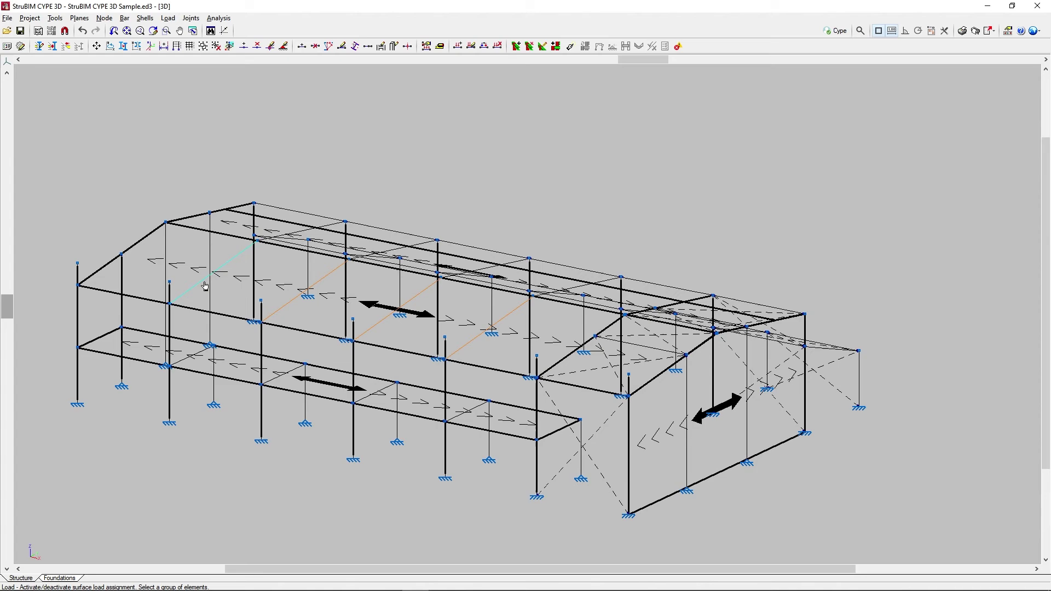
{"action": "right_click", "coordinate": [233, 284]}
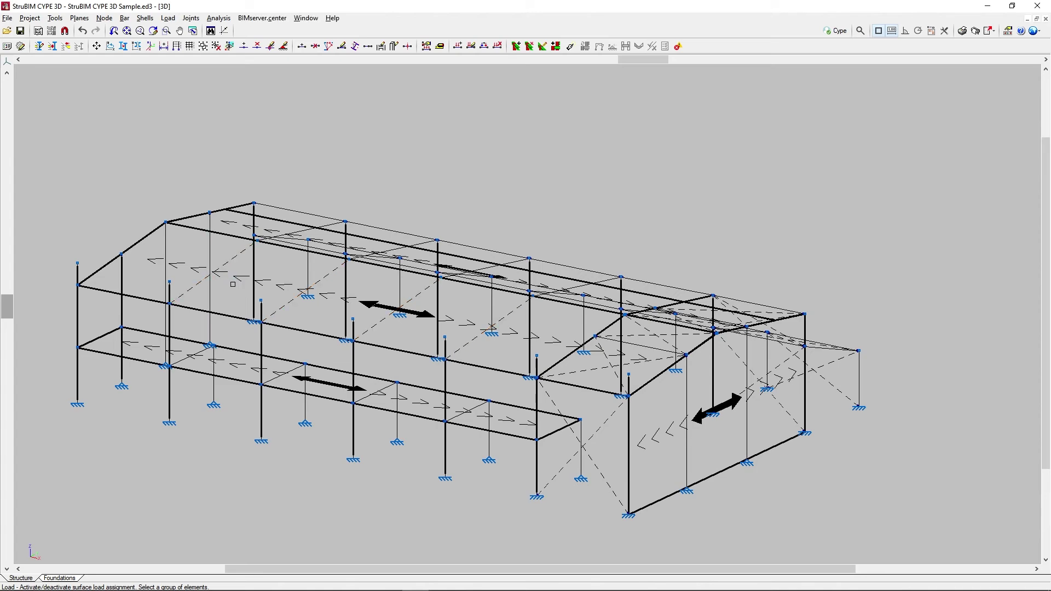
{"action": "scroll", "coordinate": [233, 284], "scroll_direction": "up", "scroll_amount": 6}
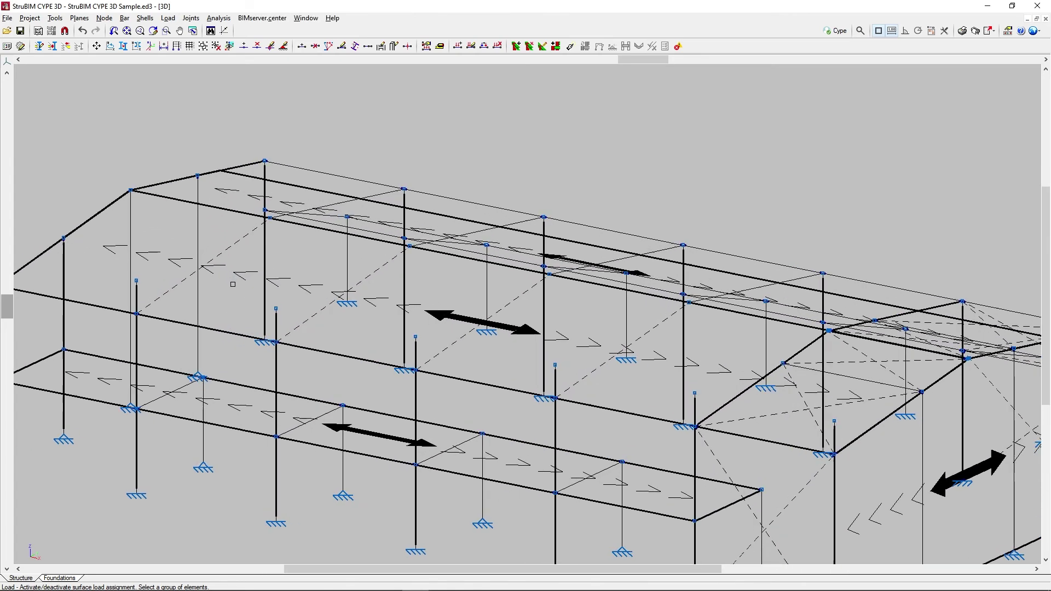
{"action": "scroll", "coordinate": [232, 284], "scroll_direction": "up", "scroll_amount": 1}
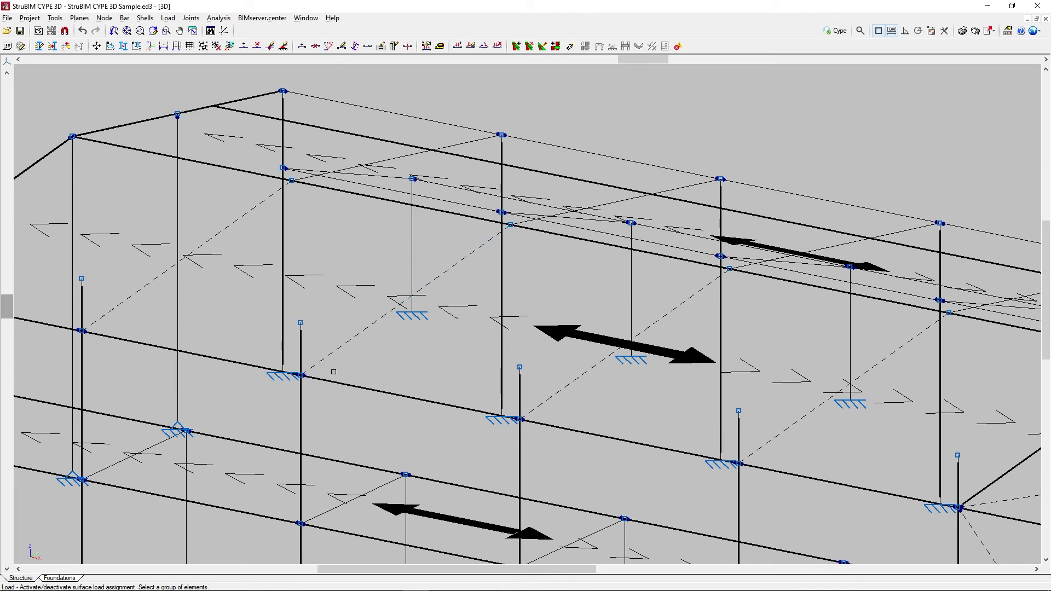
{"action": "scroll", "coordinate": [333, 372], "scroll_direction": "down", "scroll_amount": 6}
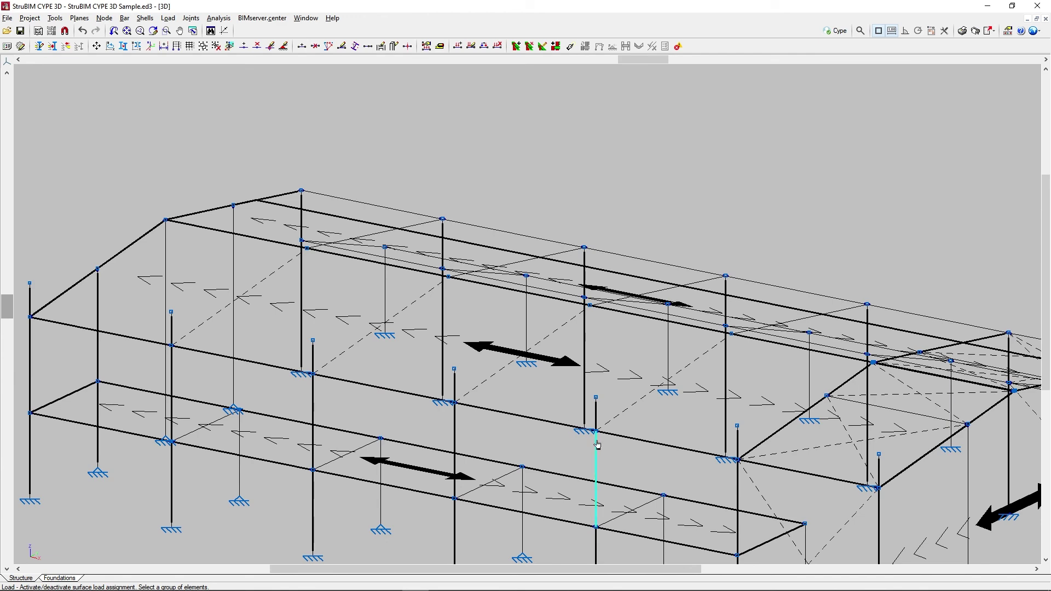
{"action": "middle_click_drag", "start_coordinate": [668, 468], "coordinate": [356, 425]}
{"action": "scroll", "coordinate": [509, 417], "scroll_direction": "up", "scroll_amount": 2}
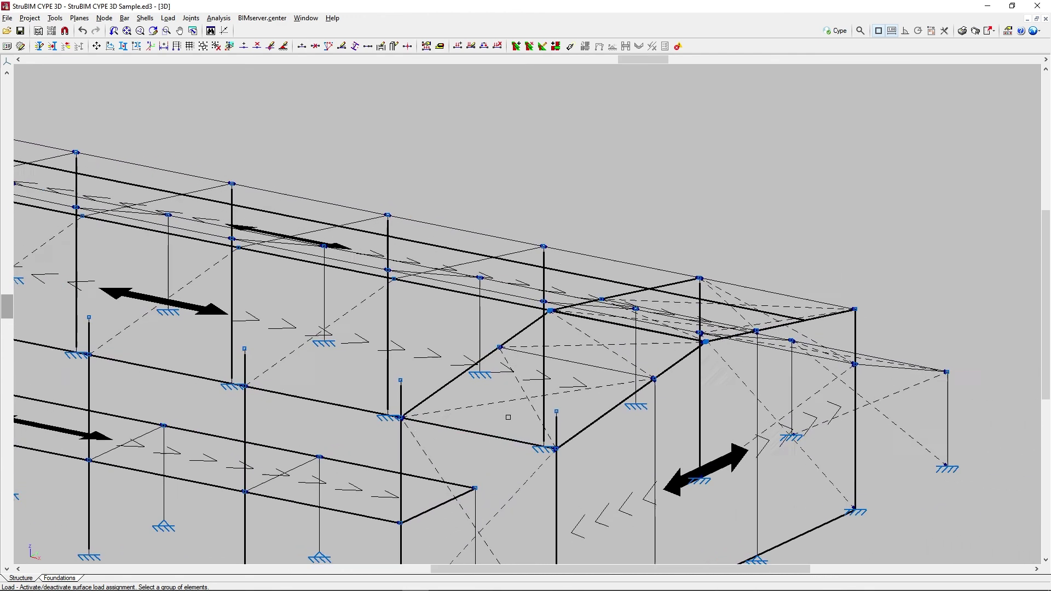